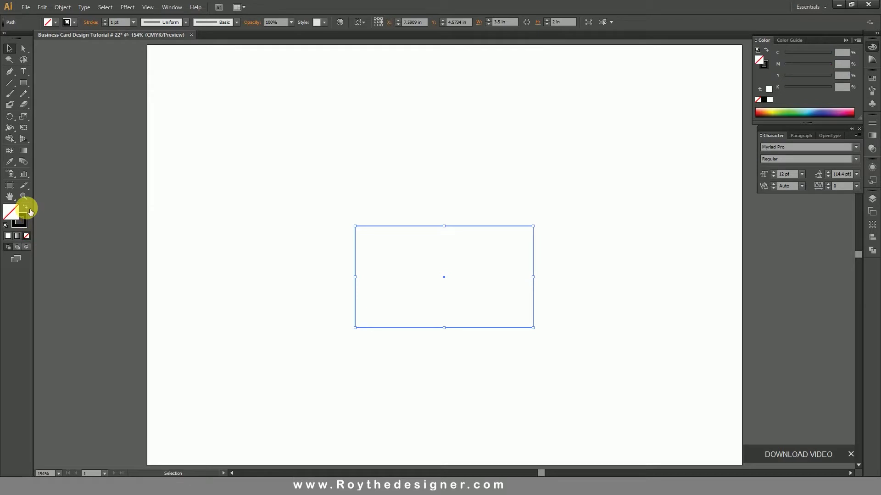
Fill the card rectangle with black, paste a copy in front and narrow the copy to a left-hand panel about 1.29 in wide.
{"action": "left_click", "coordinate": [25, 207]}
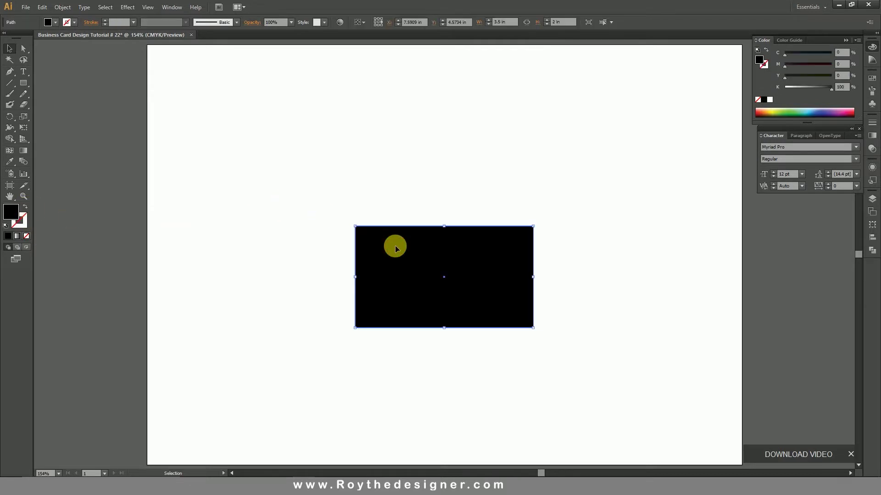
{"action": "left_click", "coordinate": [46, 8]}
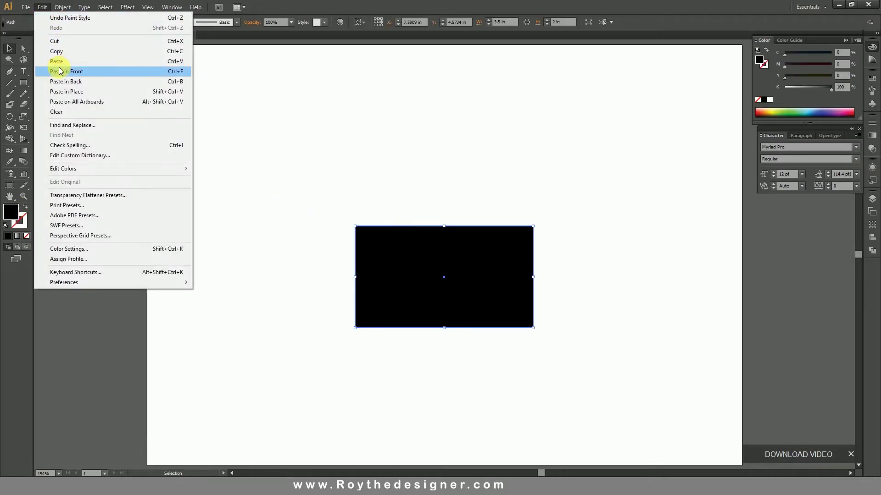
{"action": "left_click", "coordinate": [41, 8]}
{"action": "left_click", "coordinate": [42, 7]}
{"action": "left_click", "coordinate": [62, 71]}
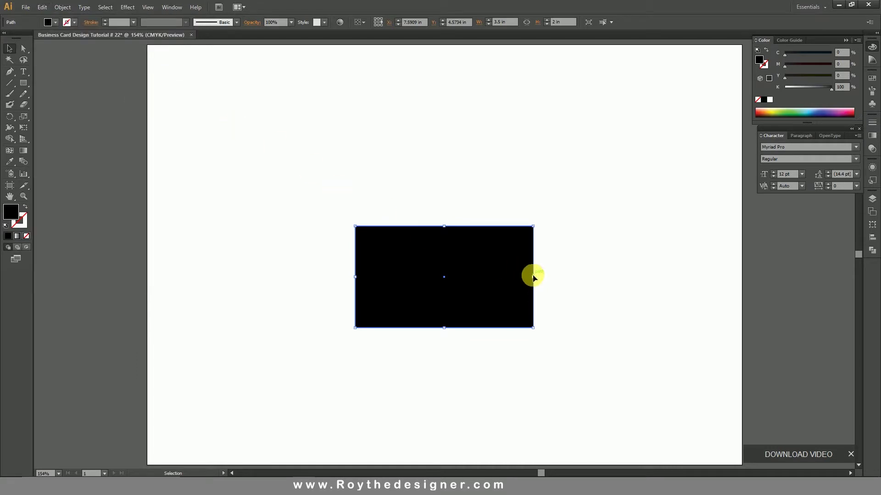
{"action": "left_click_drag", "start_coordinate": [533, 277], "coordinate": [421, 275]}
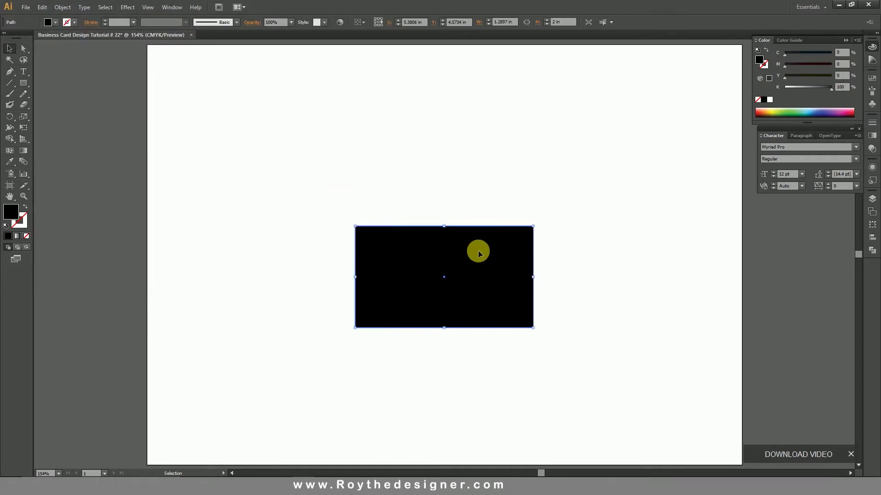
Set the full-size card rectangle's fill to light gray with K 25.
{"action": "left_click", "coordinate": [842, 87]}
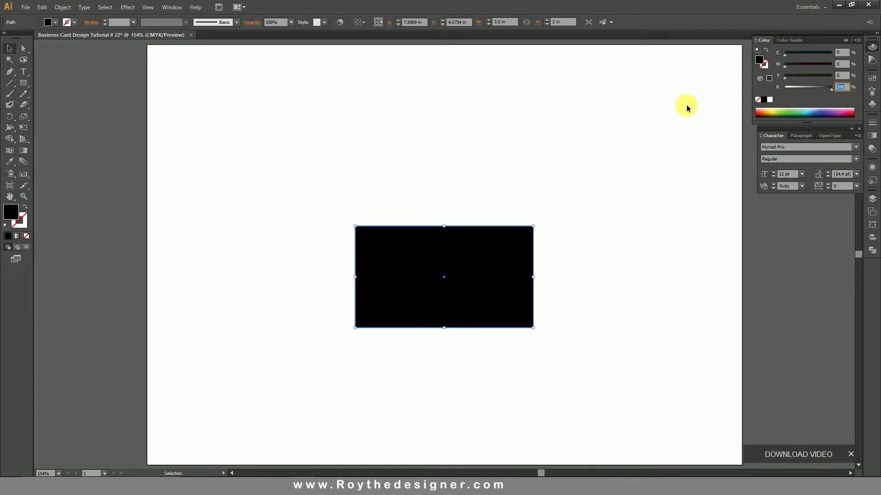
{"action": "key", "text": "Return"}
{"action": "left_click", "coordinate": [574, 274]}
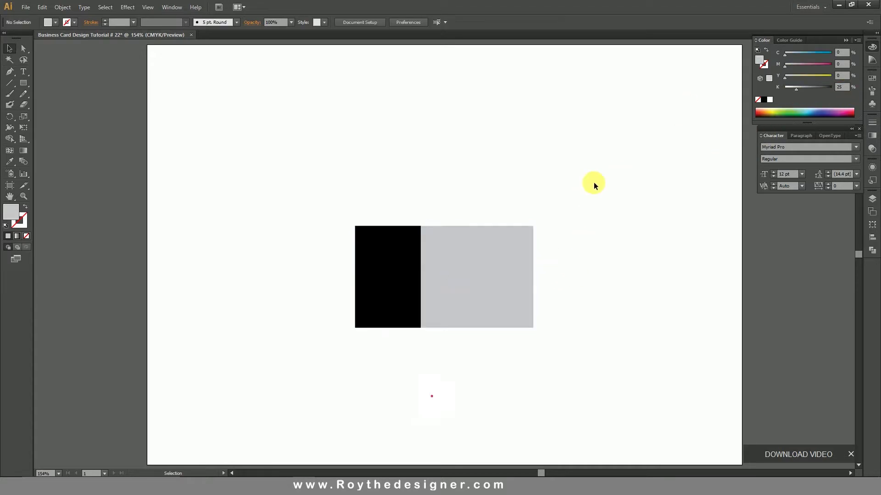
Move both card rectangles together up the artboard by about 0.67 in.
{"action": "key", "text": "ctrl+a"}
{"action": "left_click_drag", "start_coordinate": [472, 279], "coordinate": [472, 245]}
{"action": "left_click", "coordinate": [567, 166]}
Paste a copy of the black panel behind it and widen the copy rightward to about 1.51 in.
{"action": "left_click_drag", "start_coordinate": [350, 162], "coordinate": [590, 347]}
{"action": "scroll", "coordinate": [640, 281], "scroll_direction": "up", "scroll_amount": 1}
{"action": "left_click", "coordinate": [238, 172]}
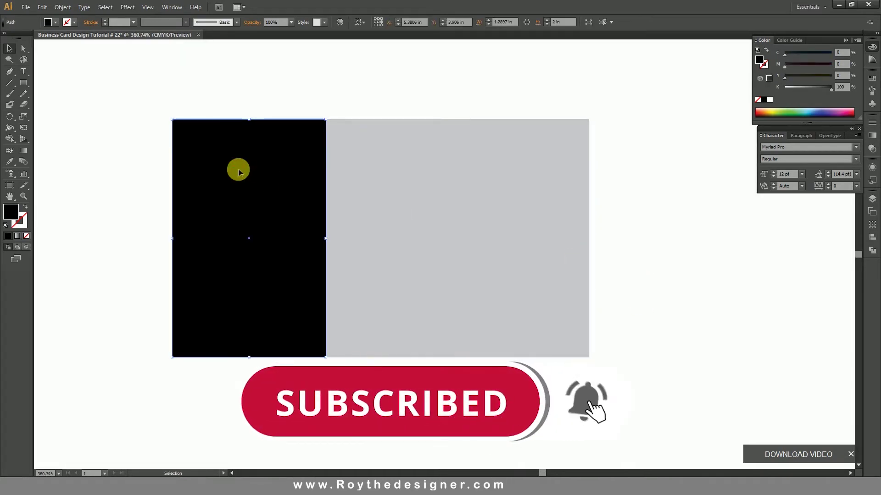
{"action": "left_click", "coordinate": [63, 7]}
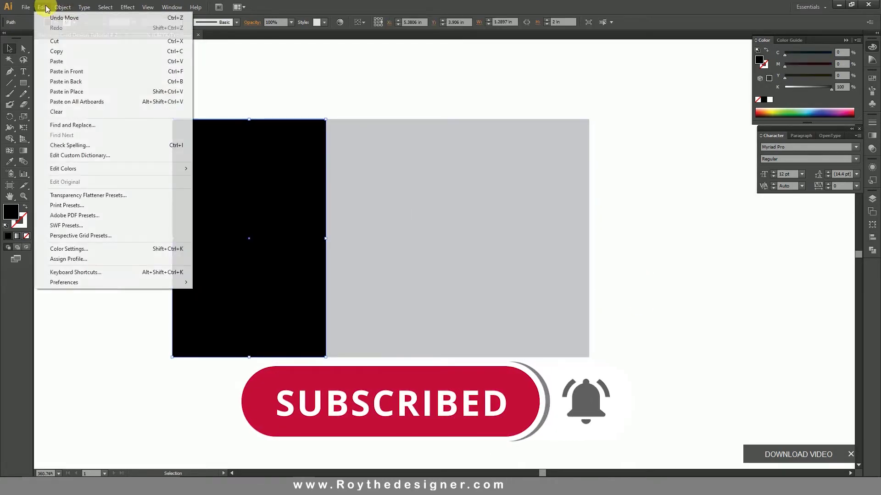
{"action": "left_click", "coordinate": [55, 50]}
{"action": "left_click", "coordinate": [42, 5]}
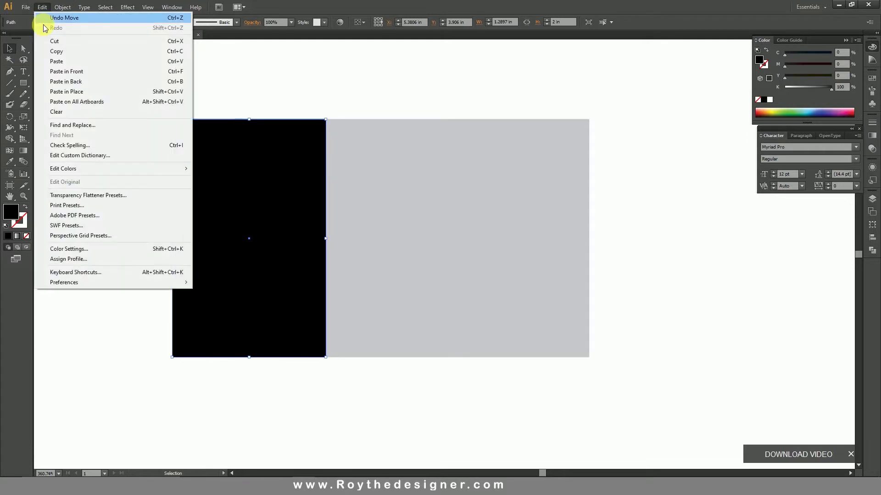
{"action": "left_click", "coordinate": [57, 82]}
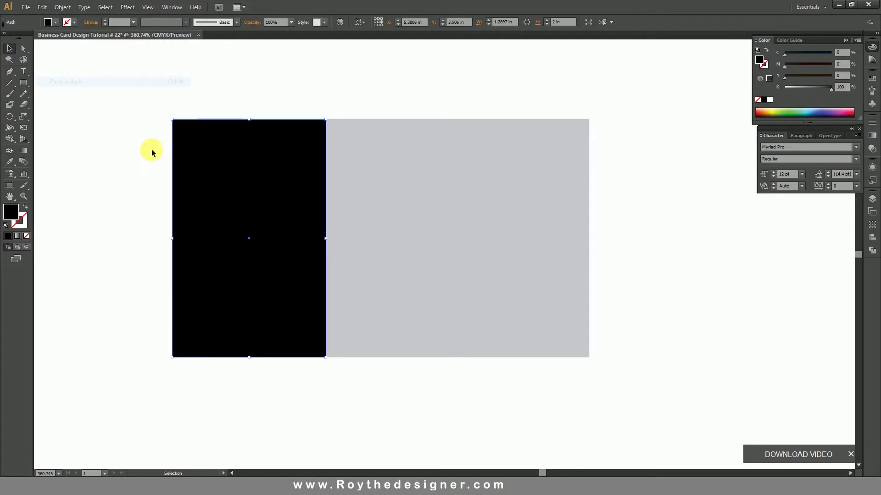
{"action": "left_click_drag", "start_coordinate": [326, 239], "coordinate": [353, 238]}
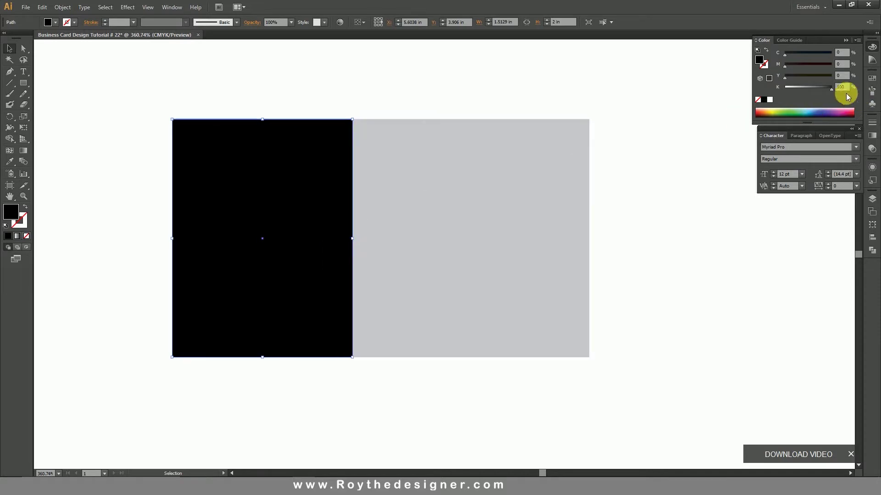
Set the wider rear panel's fill to orange with C 0, M 35, Y 100 and K 0.
{"action": "left_click_drag", "start_coordinate": [828, 77], "coordinate": [733, 74]}
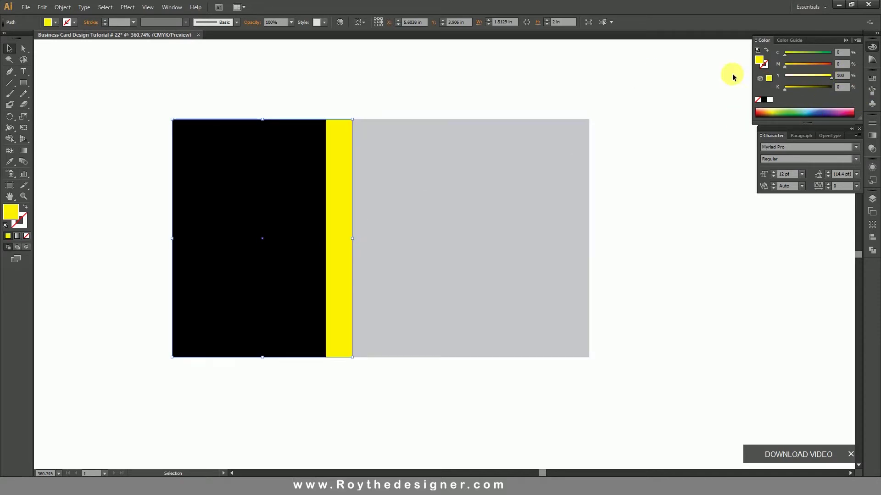
{"action": "left_click", "coordinate": [840, 66]}
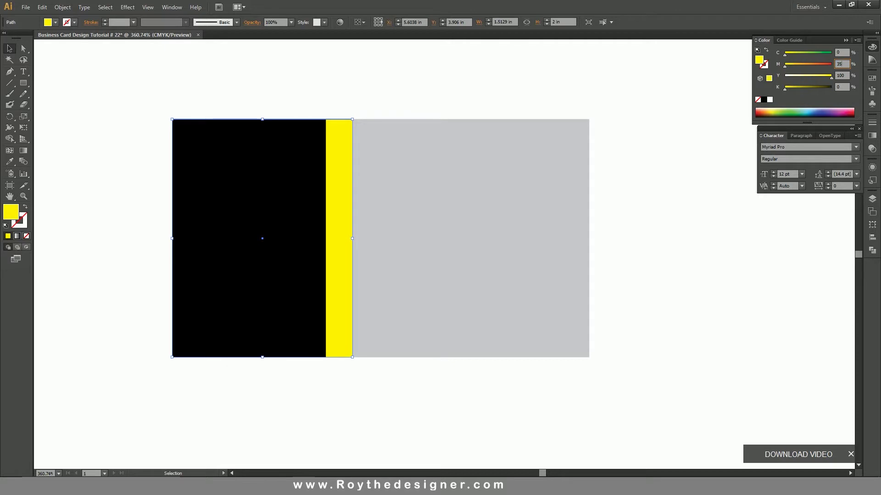
{"action": "key", "text": "Return"}
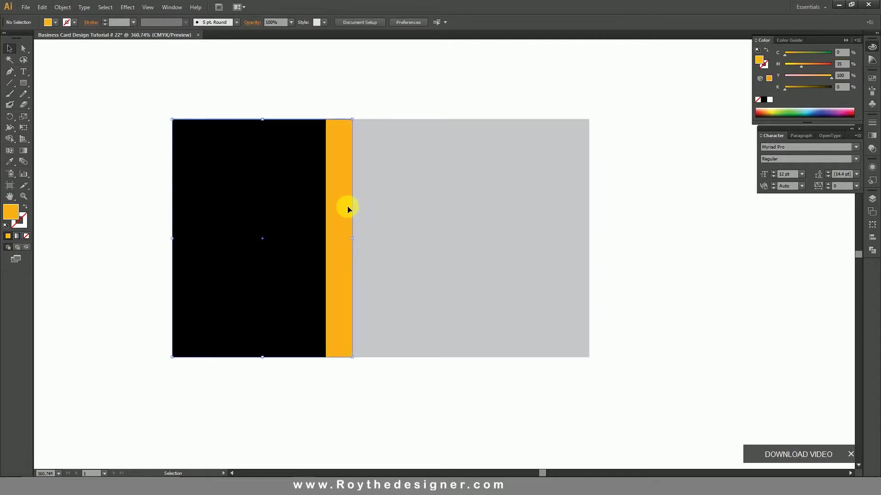
Add a white-filled copy of the orange panel behind it, widened to about 1.54 in to form a thin edge line.
{"action": "left_click", "coordinate": [48, 6]}
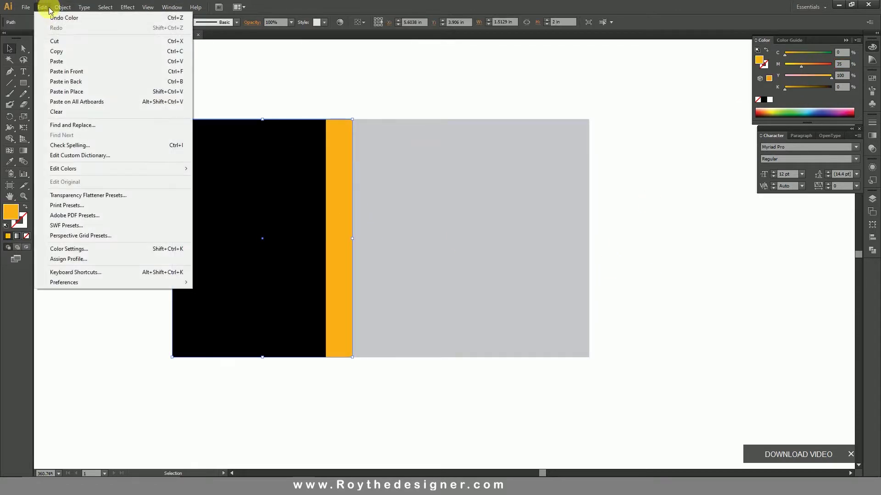
{"action": "left_click", "coordinate": [45, 7]}
{"action": "left_click", "coordinate": [46, 7]}
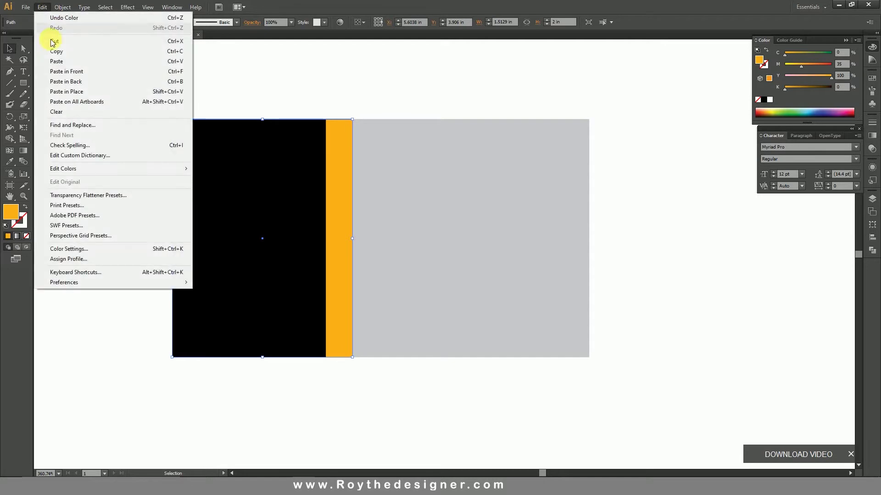
{"action": "left_click", "coordinate": [64, 81]}
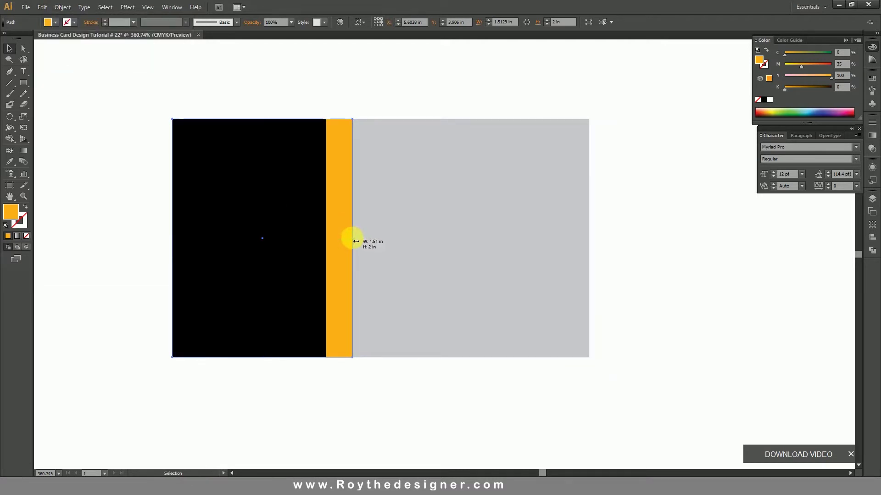
{"action": "left_click_drag", "start_coordinate": [356, 242], "coordinate": [356, 240]}
{"action": "left_click", "coordinate": [770, 99]}
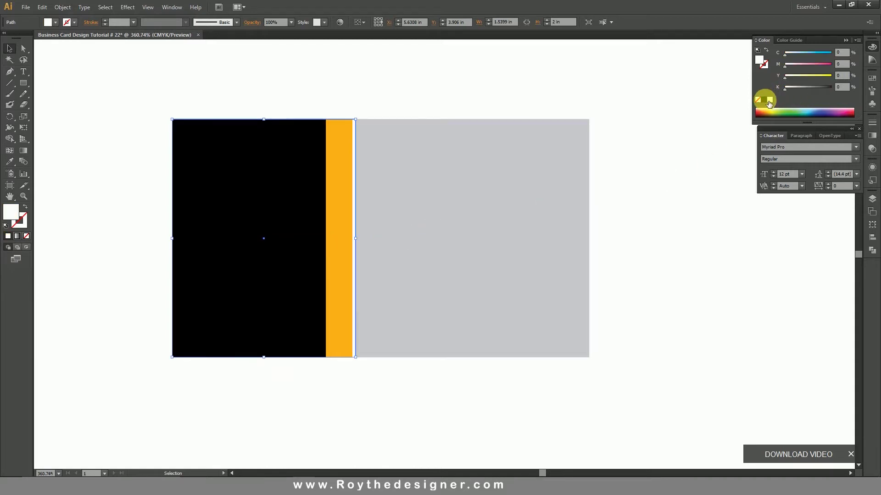
{"action": "left_click", "coordinate": [604, 274]}
Examine the orange band and thin white line up close and within the whole card.
{"action": "key", "text": "z"}
{"action": "left_click", "coordinate": [347, 259]}
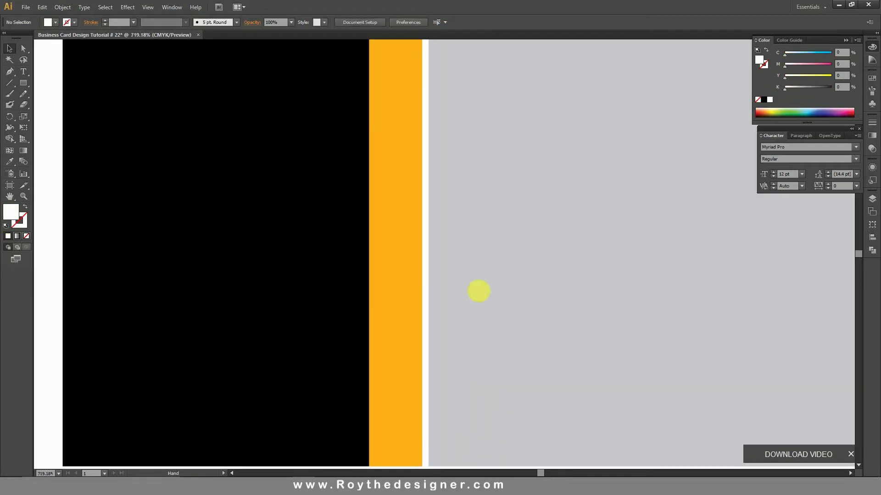
{"action": "key", "text": "a"}
{"action": "key", "text": "ctrl+0"}
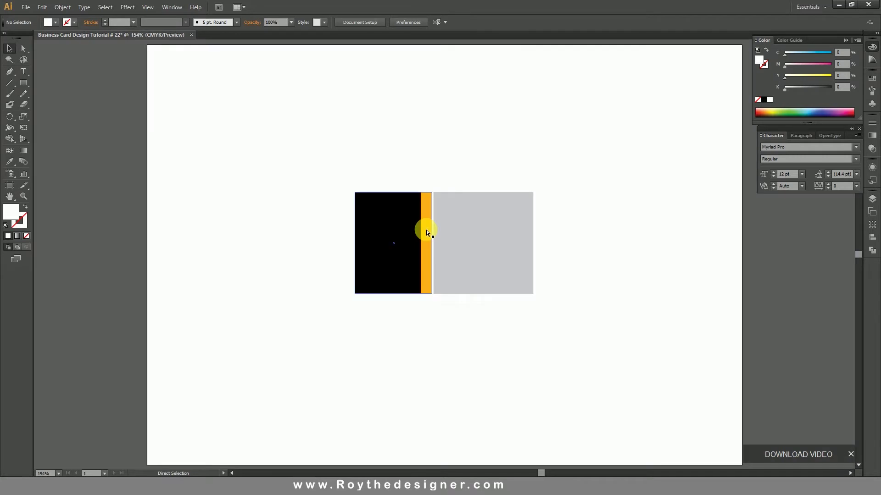
{"action": "key", "text": "z"}
{"action": "left_click_drag", "start_coordinate": [351, 181], "coordinate": [556, 324]}
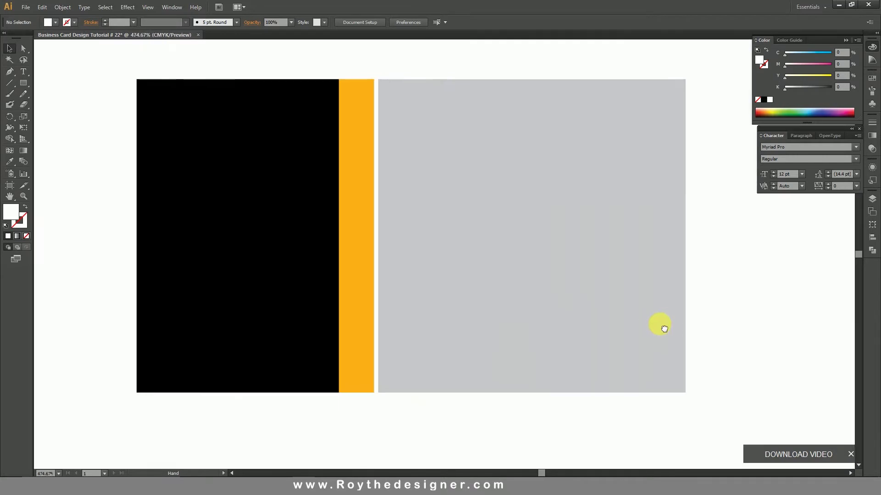
{"action": "key", "text": "v"}
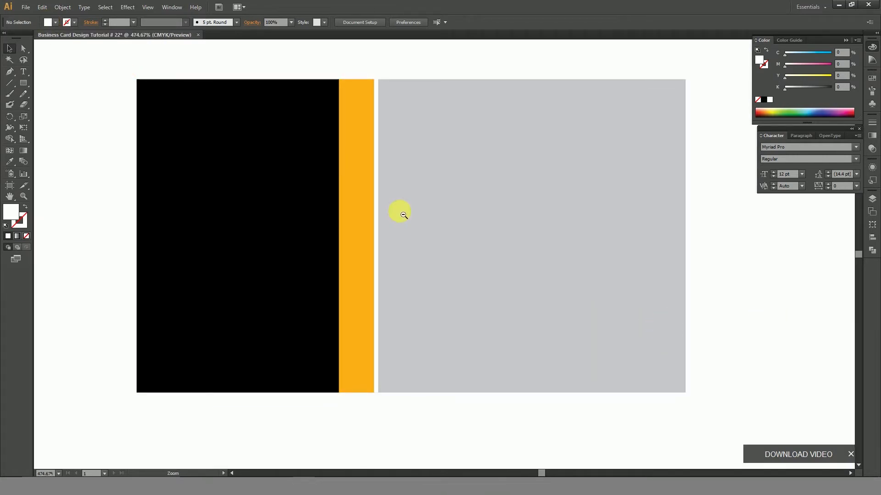
{"action": "key", "text": "ctrl+minus"}
Paste a copy of the complete card design in back and place one set about 2.33 in directly below the other.
{"action": "left_click_drag", "start_coordinate": [367, 171], "coordinate": [369, 171]}
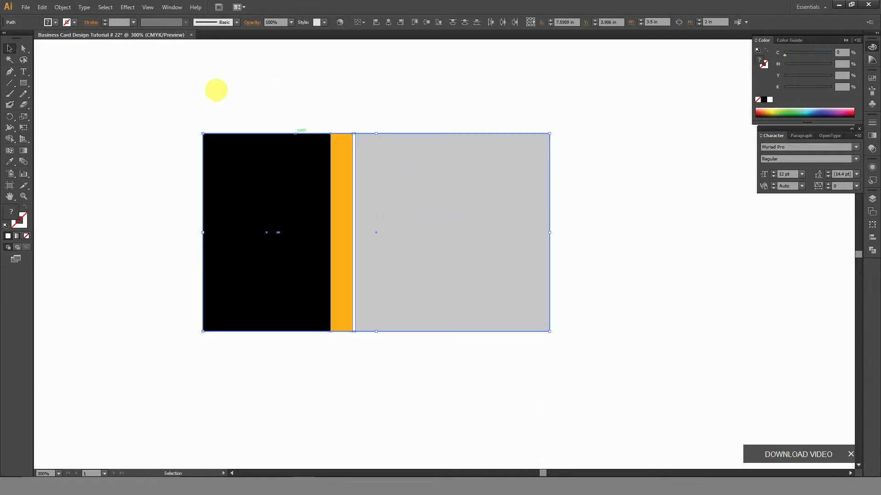
{"action": "left_click", "coordinate": [42, 7]}
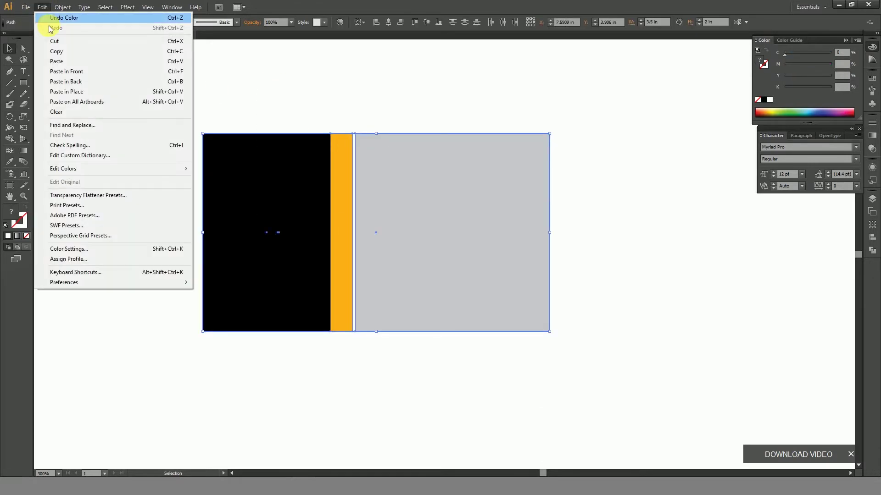
{"action": "left_click", "coordinate": [55, 51]}
{"action": "left_click", "coordinate": [42, 7]}
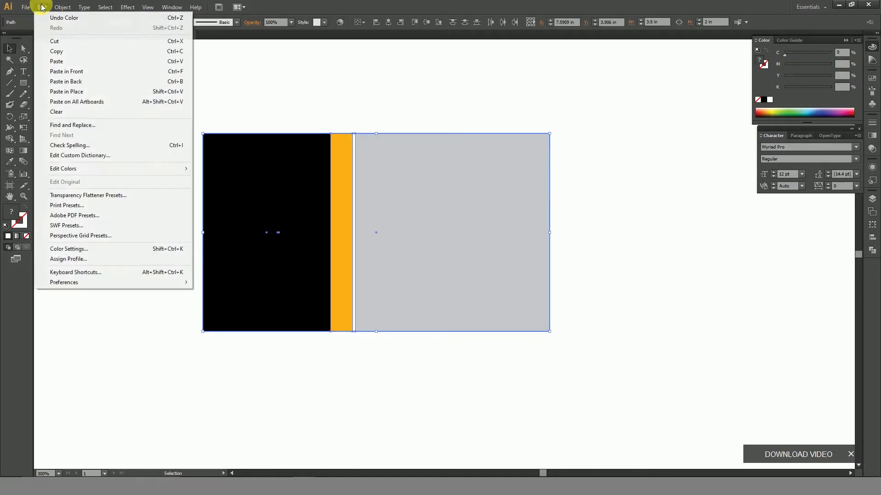
{"action": "left_click", "coordinate": [74, 82]}
{"action": "key", "text": "ctrl+minus"}
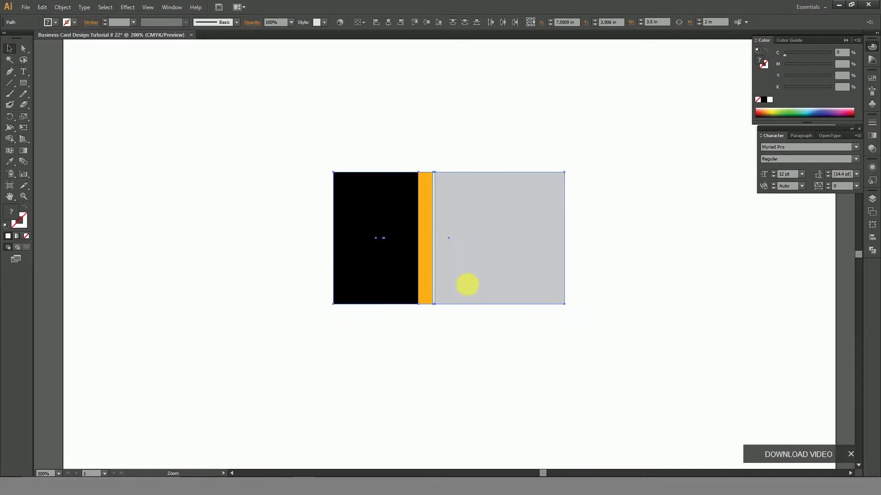
{"action": "left_click_drag", "start_coordinate": [465, 284], "coordinate": [423, 211]}
{"action": "left_click_drag", "start_coordinate": [454, 145], "coordinate": [441, 279]}
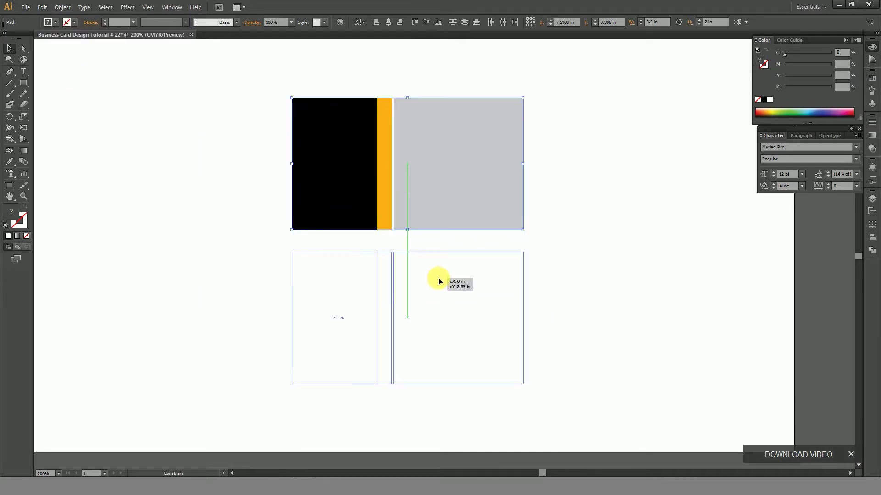
{"action": "left_click", "coordinate": [621, 252]}
Offset the gray backgrounds of both cards by -0.1389 in with miter joins and turn the offset paths into guides.
{"action": "left_click", "coordinate": [472, 131]}
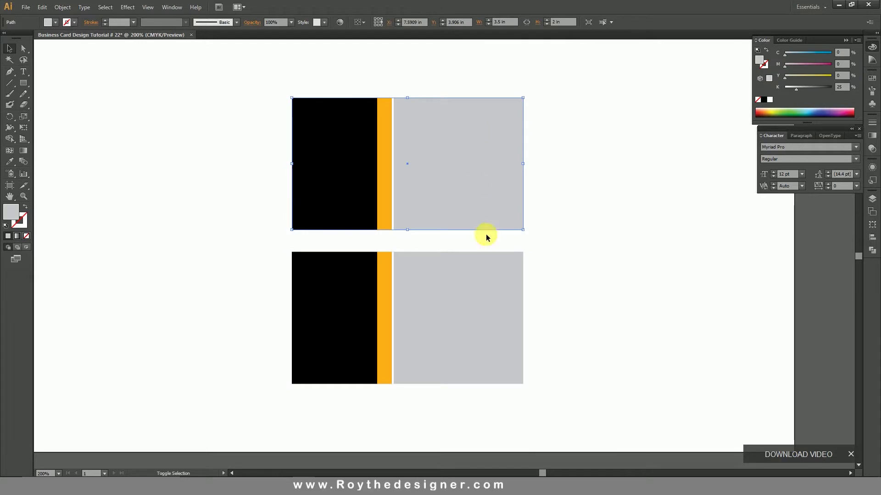
{"action": "left_click", "coordinate": [486, 264], "text": "shift"}
{"action": "left_click_drag", "start_coordinate": [566, 201], "coordinate": [471, 268]}
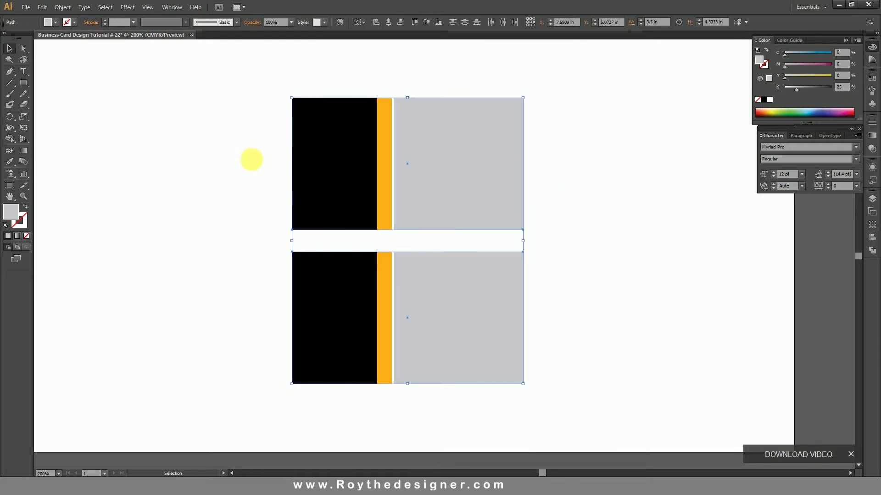
{"action": "left_click", "coordinate": [62, 7]}
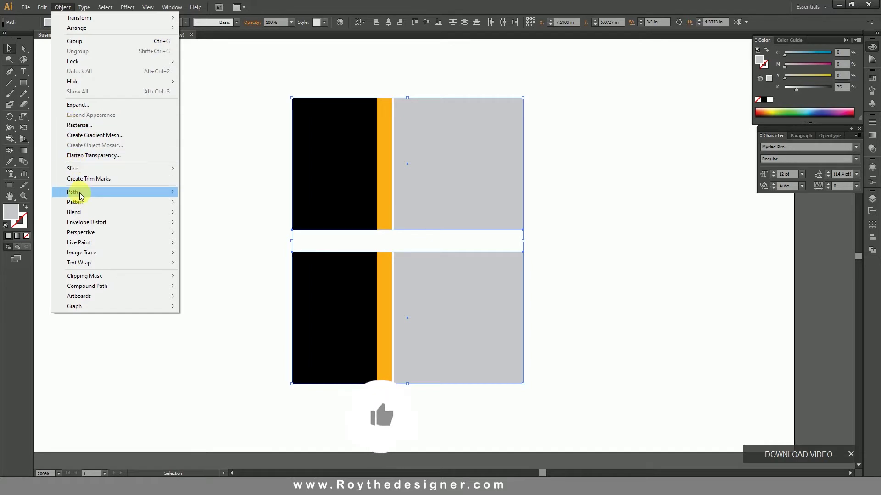
{"action": "mouse_move", "coordinate": [112, 193]}
{"action": "left_click", "coordinate": [208, 225]}
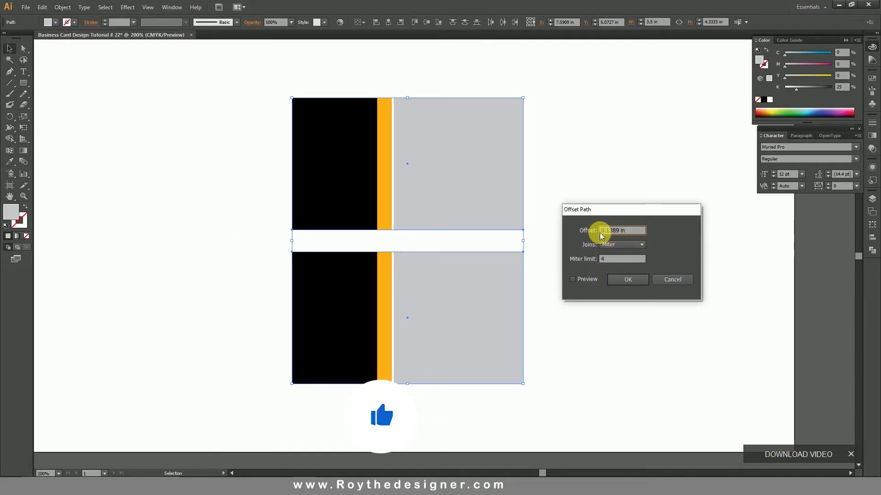
{"action": "left_click", "coordinate": [578, 278]}
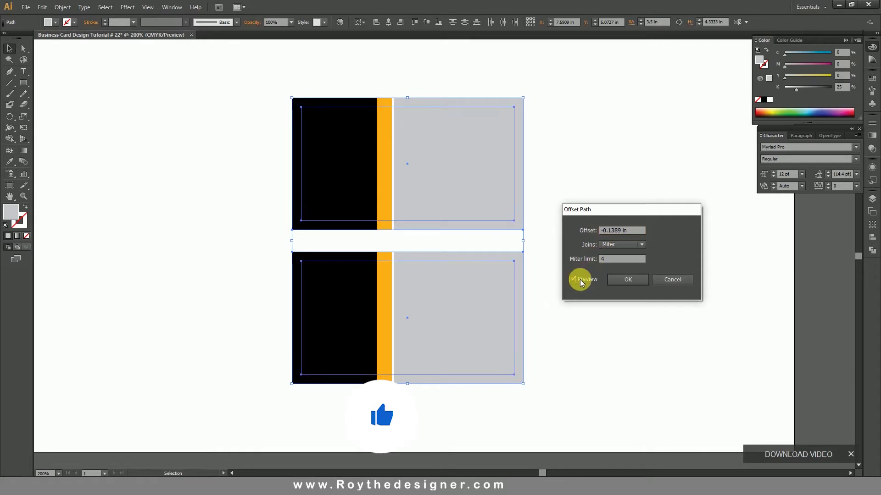
{"action": "left_click", "coordinate": [629, 280]}
{"action": "right_click", "coordinate": [485, 192]}
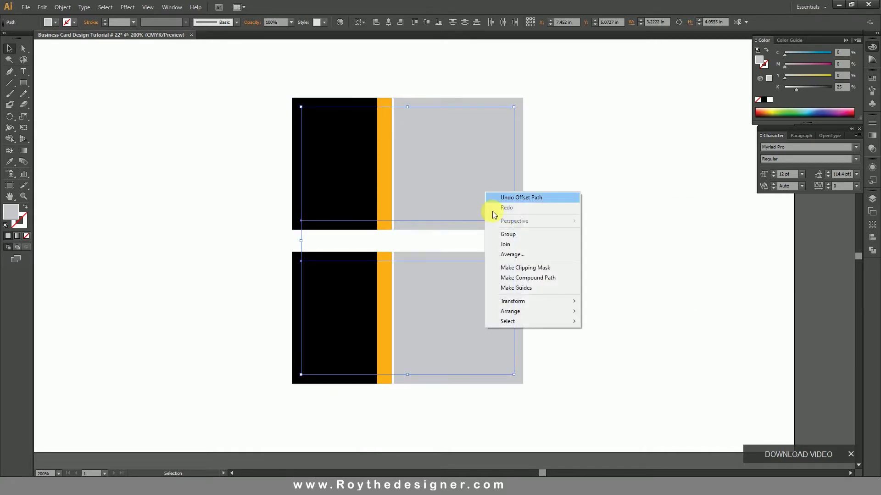
{"action": "left_click", "coordinate": [524, 287]}
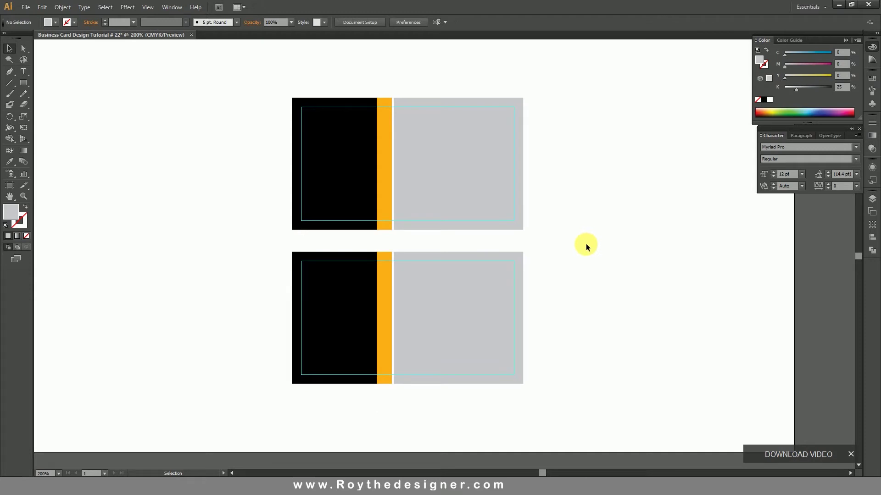
Open the Supporting file Illustrator document from the Business Card Design tutorial folder.
{"action": "left_click", "coordinate": [27, 7]}
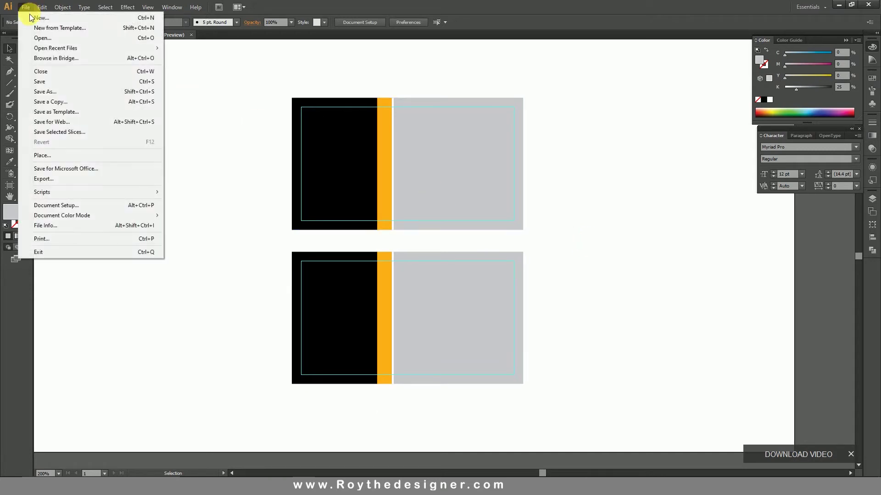
{"action": "left_click", "coordinate": [41, 38]}
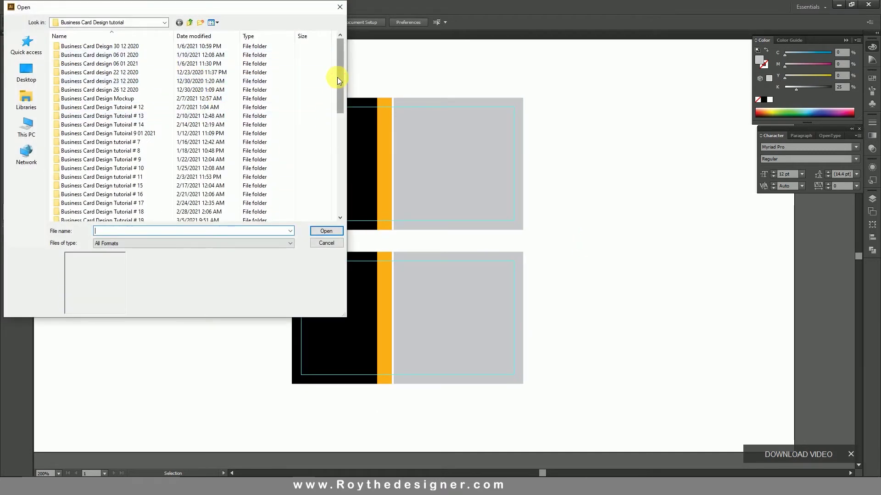
{"action": "left_click_drag", "start_coordinate": [337, 79], "coordinate": [335, 219]}
{"action": "left_click", "coordinate": [142, 211]}
{"action": "left_click", "coordinate": [316, 231]}
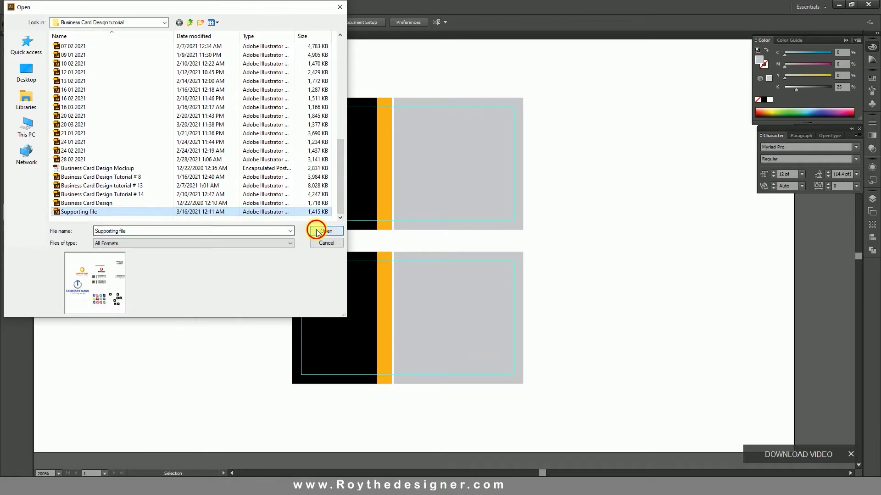
Copy the lower QR code together with its four contact icons and contact lines, leaving the blue company logo out.
{"action": "key", "text": "z"}
{"action": "left_click", "coordinate": [415, 254], "text": "alt"}
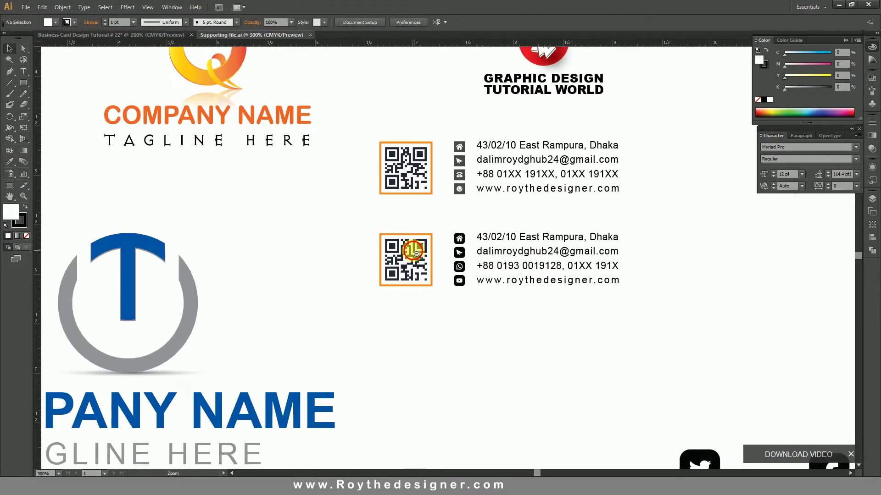
{"action": "left_click", "coordinate": [413, 252], "text": "ctrl+alt"}
{"action": "left_click_drag", "start_coordinate": [512, 294], "coordinate": [565, 236]}
{"action": "left_click", "coordinate": [430, 279], "text": "ctrl+alt"}
{"action": "left_click", "coordinate": [428, 280], "text": "ctrl+alt"}
{"action": "left_click_drag", "start_coordinate": [499, 222], "coordinate": [473, 234]}
{"action": "left_click_drag", "start_coordinate": [440, 202], "coordinate": [442, 216]}
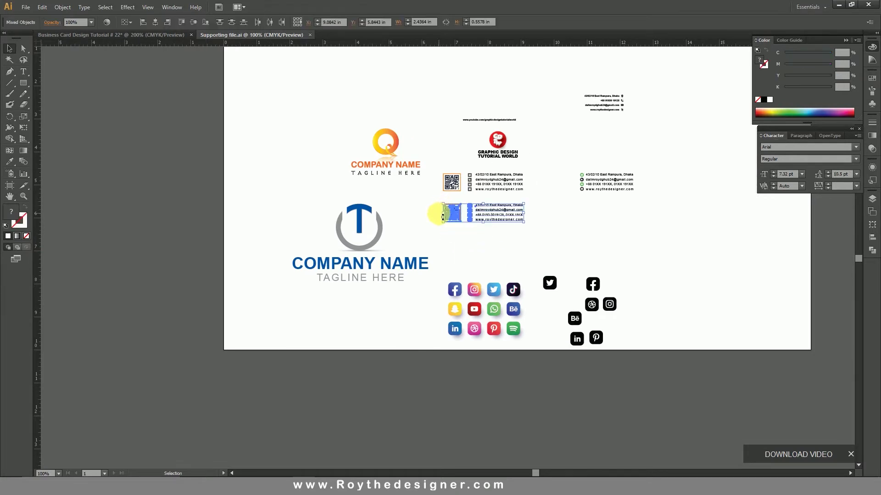
{"action": "left_click", "coordinate": [387, 276], "text": "shift"}
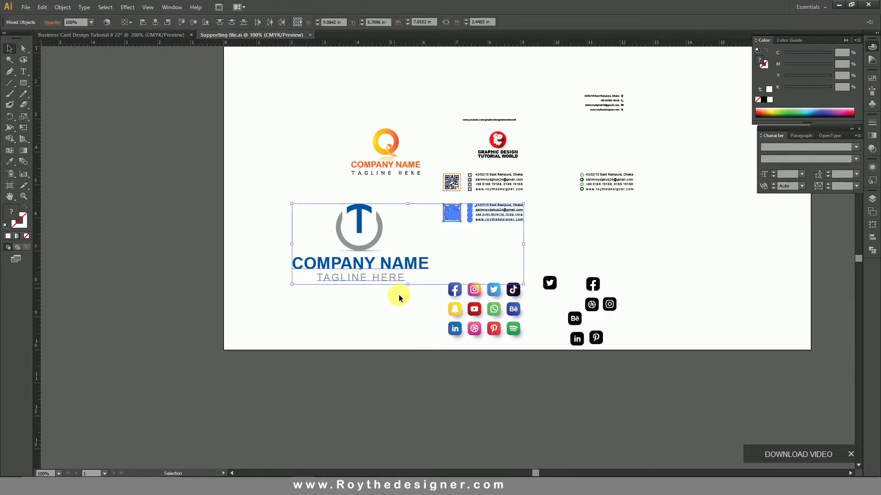
{"action": "left_click", "coordinate": [410, 302]}
{"action": "left_click_drag", "start_coordinate": [502, 241], "coordinate": [444, 199]}
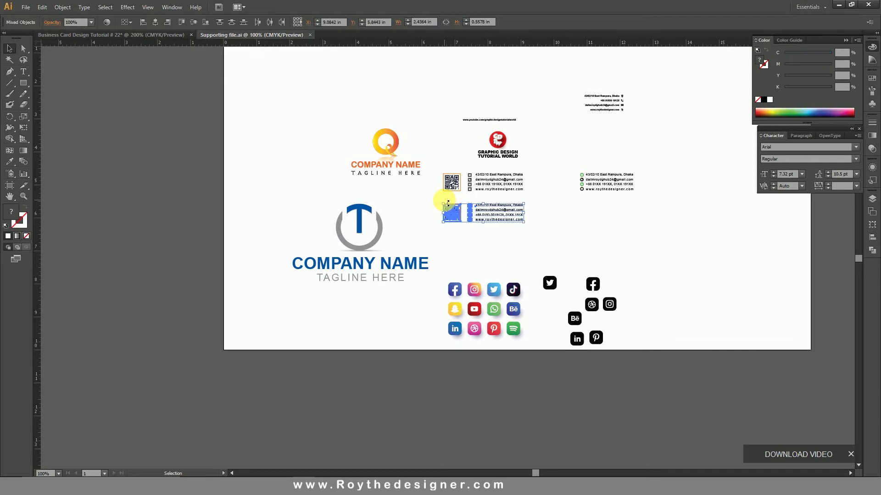
{"action": "left_click", "coordinate": [26, 8]}
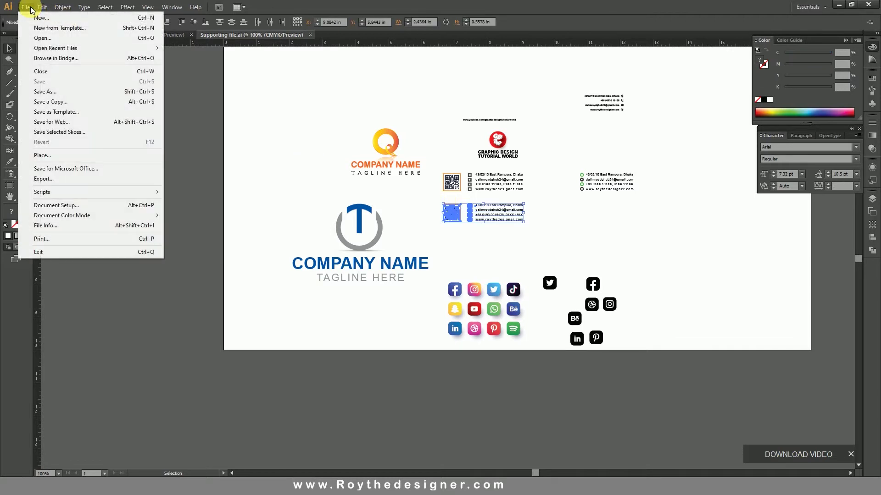
{"action": "mouse_move", "coordinate": [42, 8]}
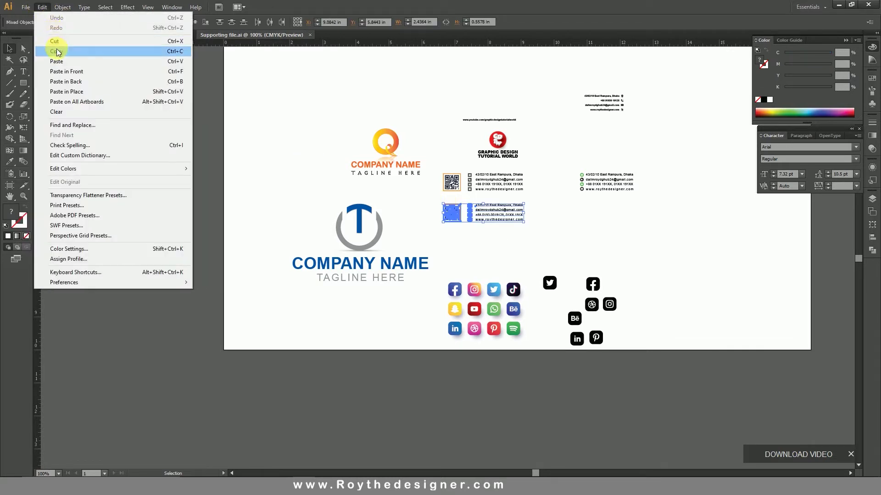
{"action": "left_click", "coordinate": [57, 51]}
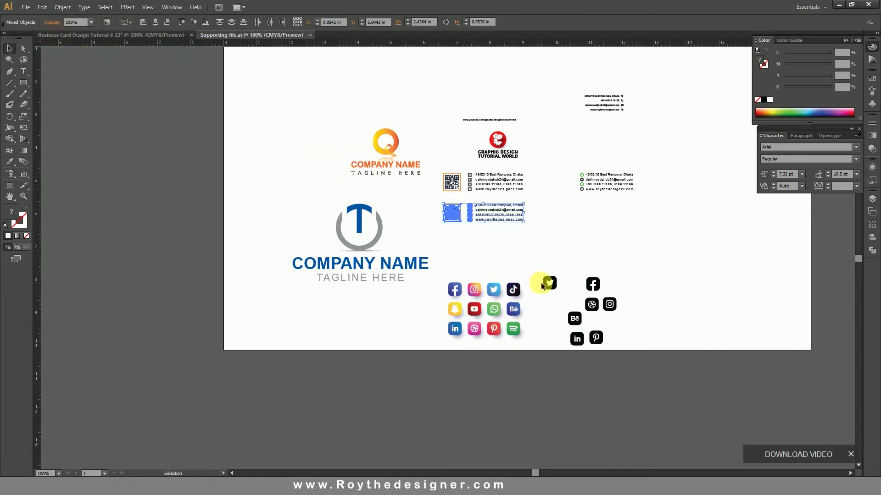
Add the red Graphic Design Tutorial World logo and its lettering to the selection and copy the whole set.
{"action": "left_click_drag", "start_coordinate": [433, 118], "coordinate": [588, 255]}
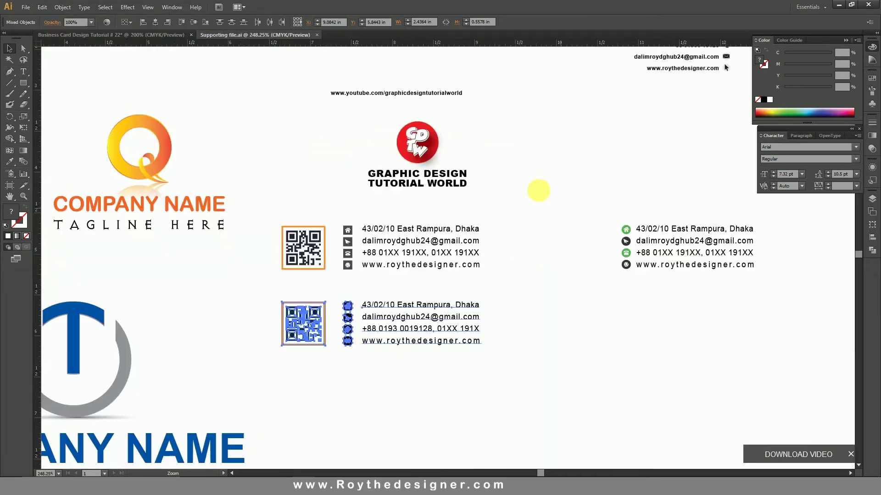
{"action": "left_click_drag", "start_coordinate": [496, 134], "coordinate": [405, 195]}
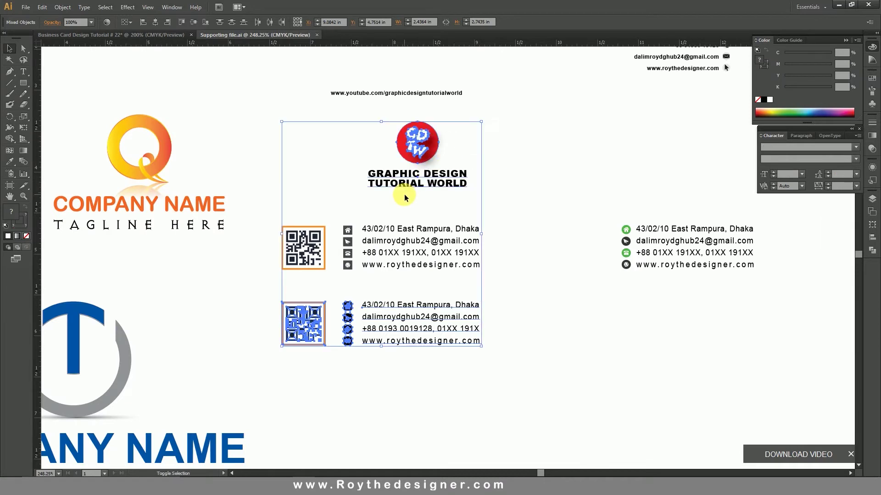
{"action": "left_click", "coordinate": [31, 9]}
{"action": "mouse_move", "coordinate": [42, 7]}
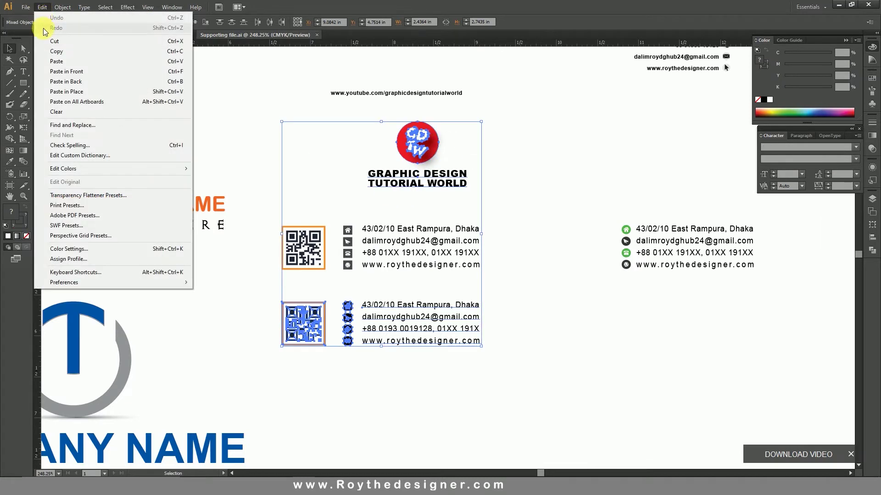
{"action": "left_click", "coordinate": [56, 51]}
Paste the copied logo, QR code and contact block in front in Business Card Design Tutorial # 22 and move them left of both cards.
{"action": "left_click", "coordinate": [74, 34]}
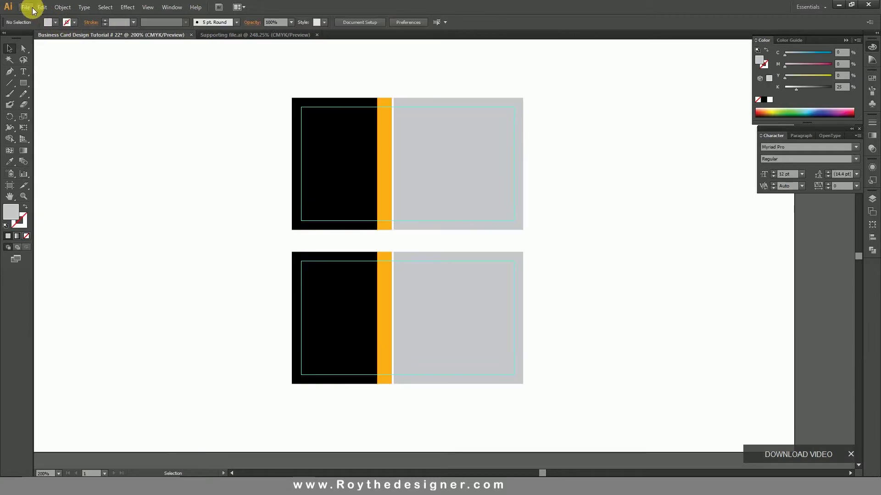
{"action": "left_click", "coordinate": [26, 7]}
{"action": "mouse_move", "coordinate": [40, 8]}
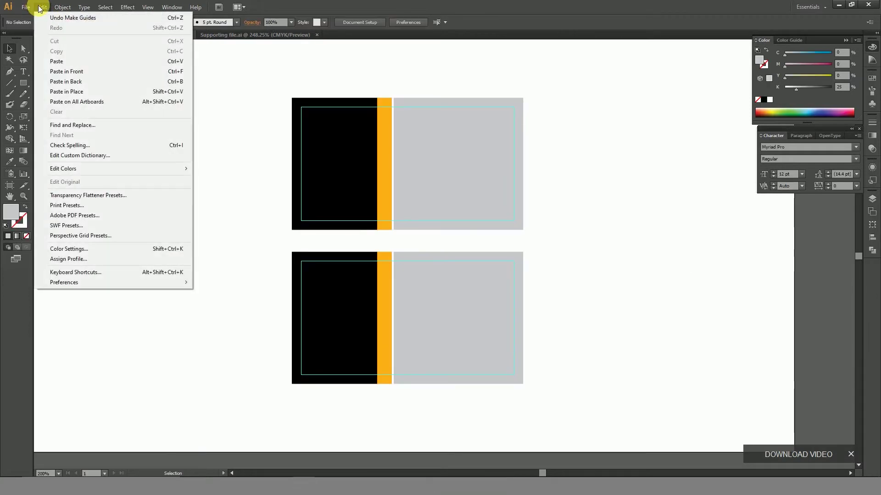
{"action": "left_click", "coordinate": [59, 72]}
{"action": "key", "text": "ctrl+minus"}
{"action": "key", "text": "ctrl+minus"}
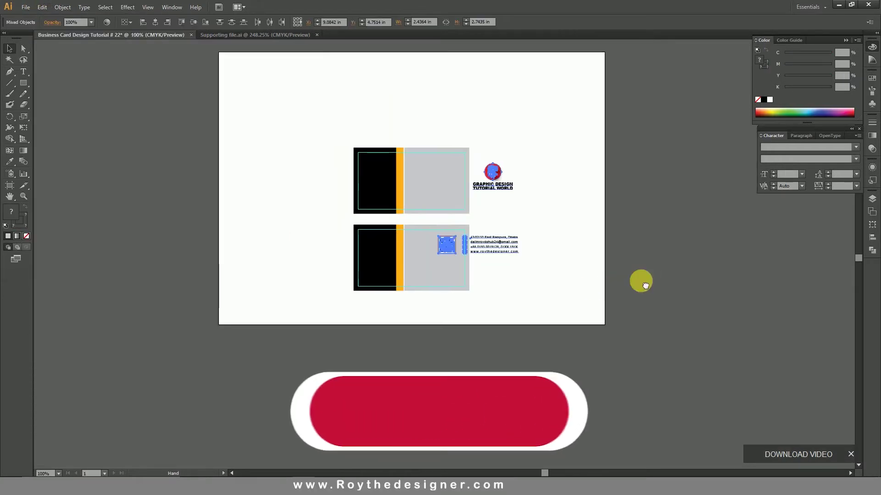
{"action": "left_click_drag", "start_coordinate": [645, 286], "coordinate": [681, 277]}
{"action": "left_click_drag", "start_coordinate": [527, 232], "coordinate": [342, 234]}
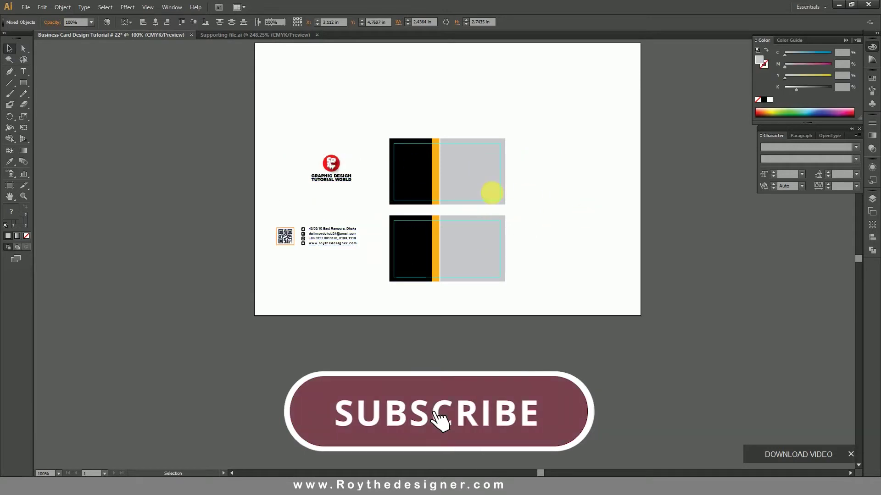
{"action": "key", "text": "ctrl+shift+a"}
Lock all black, orange, white and gray panels of both cards.
{"action": "key", "text": "ctrl+0"}
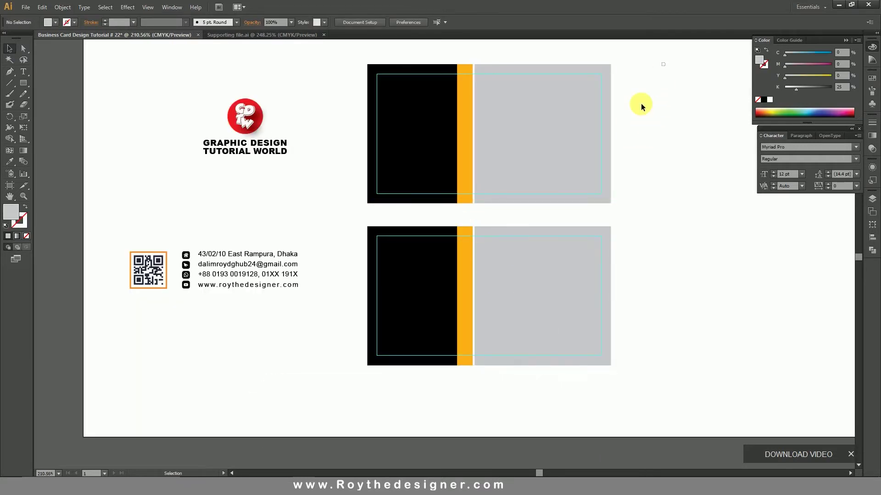
{"action": "left_click_drag", "start_coordinate": [665, 61], "coordinate": [367, 359]}
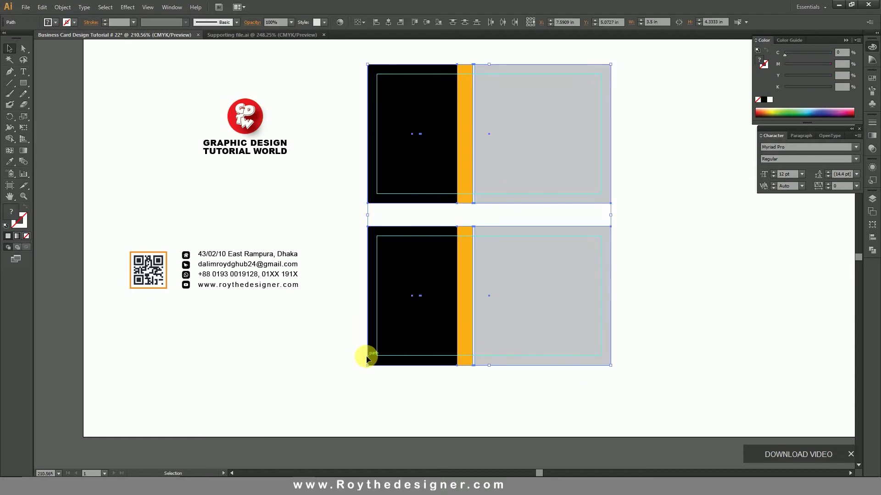
{"action": "left_click", "coordinate": [75, 5]}
{"action": "mouse_move", "coordinate": [87, 62]}
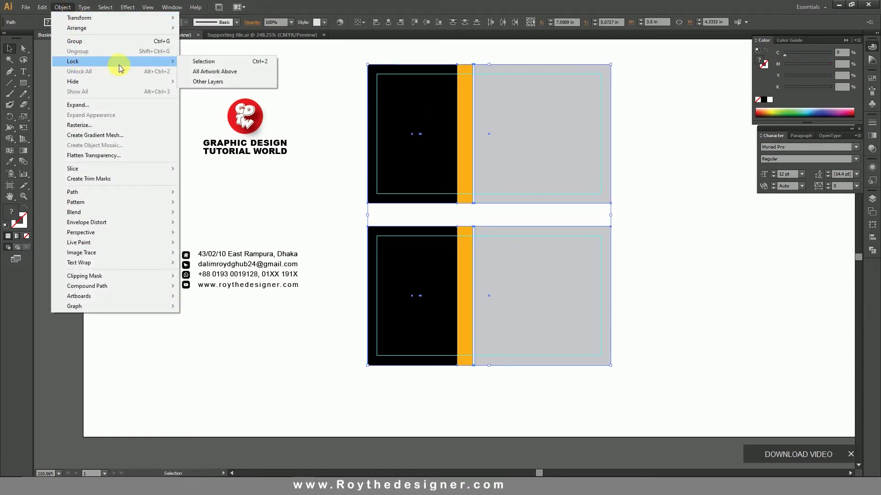
{"action": "left_click", "coordinate": [226, 64]}
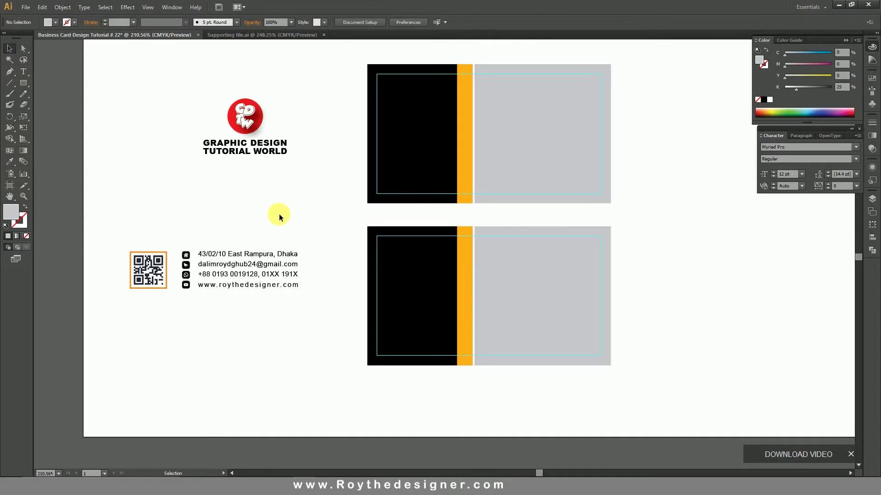
Move the contact block without the QR code onto the upper card, icons on the orange band, enlarge it to about 1.92 in wide and lower it slightly.
{"action": "left_click_drag", "start_coordinate": [279, 214], "coordinate": [120, 325]}
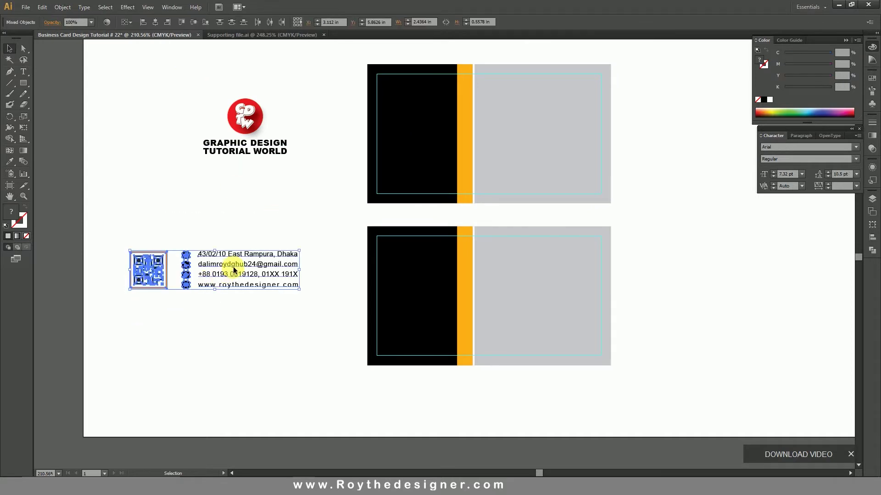
{"action": "left_click_drag", "start_coordinate": [260, 226], "coordinate": [179, 314]}
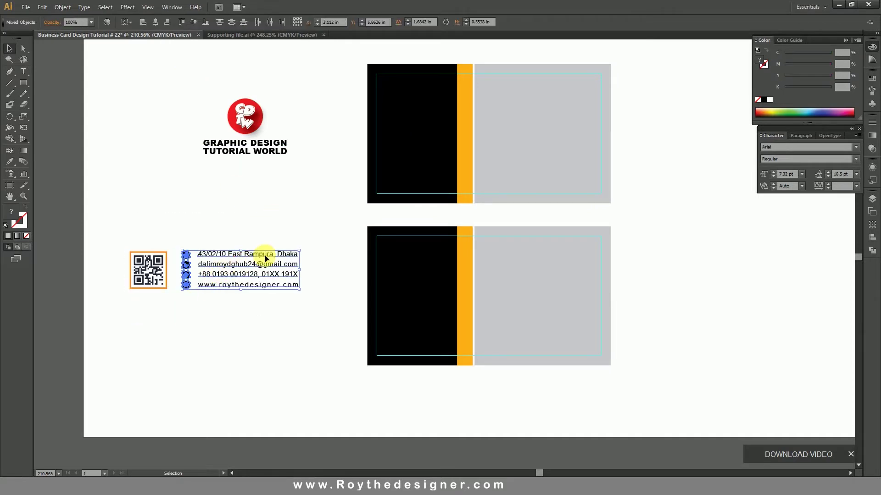
{"action": "left_click_drag", "start_coordinate": [237, 267], "coordinate": [516, 131]}
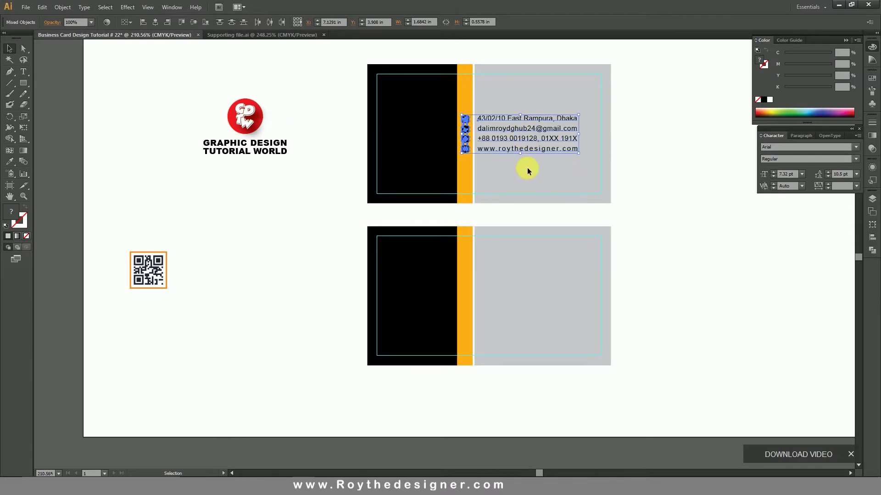
{"action": "left_click_drag", "start_coordinate": [578, 153], "coordinate": [590, 157]}
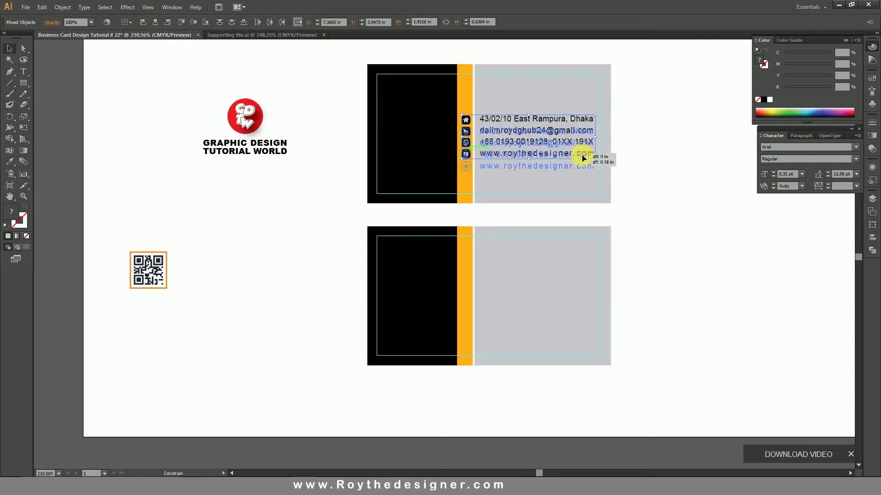
{"action": "left_click", "coordinate": [635, 167]}
Fill the logo's GRAPHIC DESIGN TUTORIAL WORLD lettering with white.
{"action": "left_click_drag", "start_coordinate": [287, 70], "coordinate": [619, 309]}
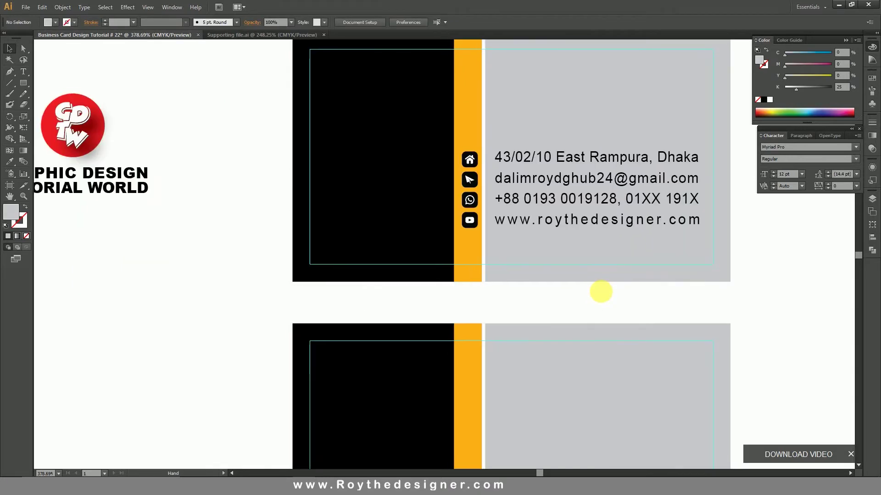
{"action": "left_click", "coordinate": [214, 222], "text": "ctrl+alt"}
{"action": "left_click_drag", "start_coordinate": [394, 273], "coordinate": [295, 148]}
{"action": "left_click", "coordinate": [367, 251]}
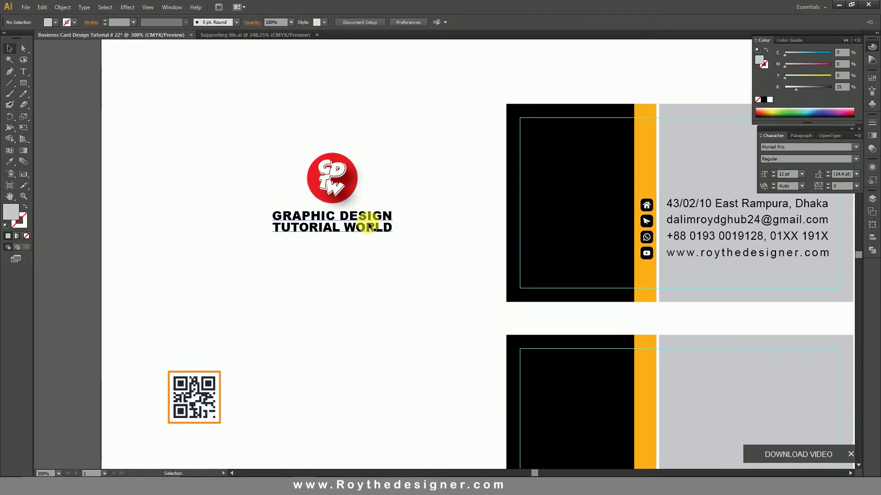
{"action": "left_click", "coordinate": [368, 225]}
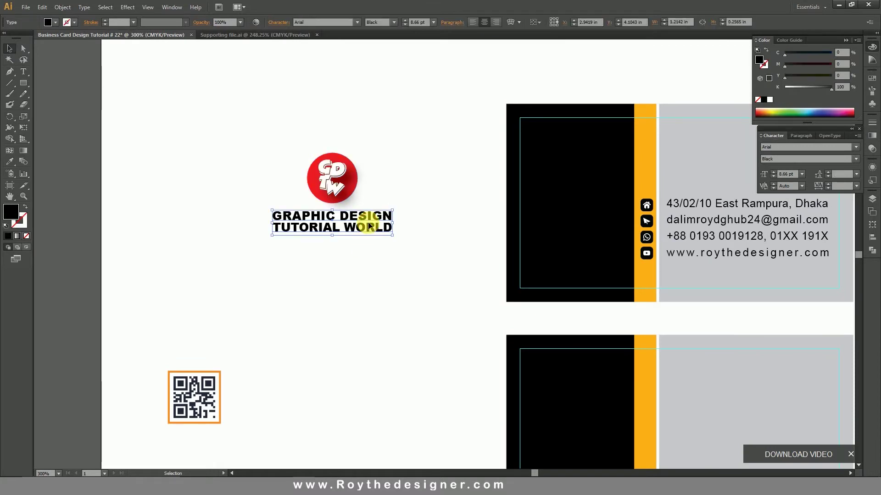
{"action": "left_click", "coordinate": [770, 99]}
Place the logo and its lettering centrally on the upper card's black panel, scaled down to fit inside the margin guide.
{"action": "left_click_drag", "start_coordinate": [387, 131], "coordinate": [579, 243]}
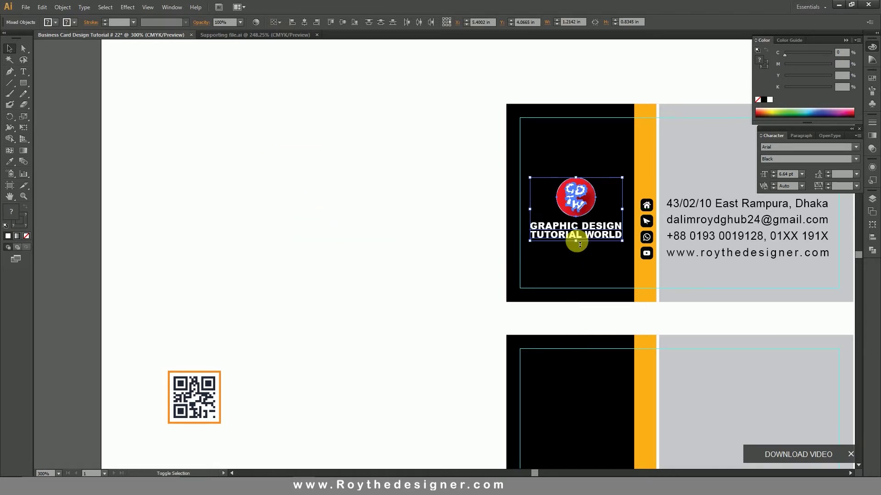
{"action": "left_click", "coordinate": [401, 234]}
{"action": "left_click_drag", "start_coordinate": [479, 232], "coordinate": [153, 207]}
{"action": "left_click_drag", "start_coordinate": [148, 64], "coordinate": [508, 309]}
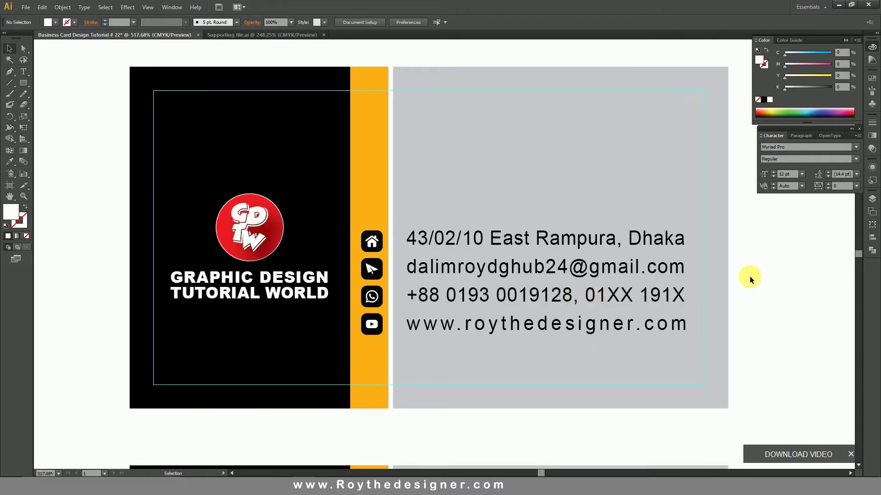
Add a two-line text above the contact details on the upper card's gray panel: the cardholder's full name and "Graphic Designer".
{"action": "left_click", "coordinate": [506, 244]}
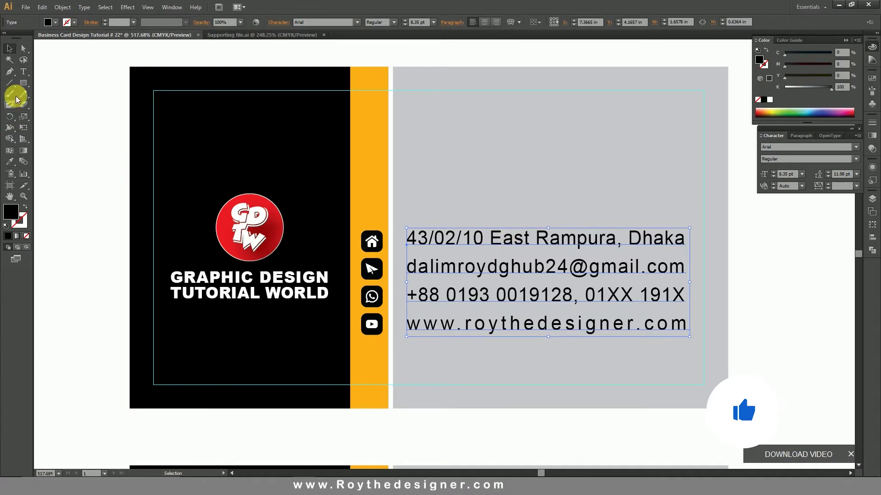
{"action": "left_click", "coordinate": [23, 72]}
{"action": "left_click", "coordinate": [414, 141]}
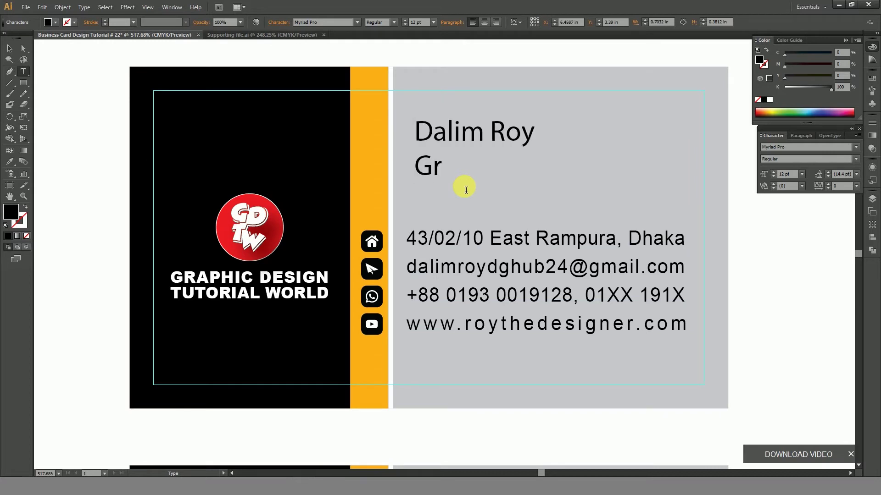
{"action": "type", "text": "aphic Designer"}
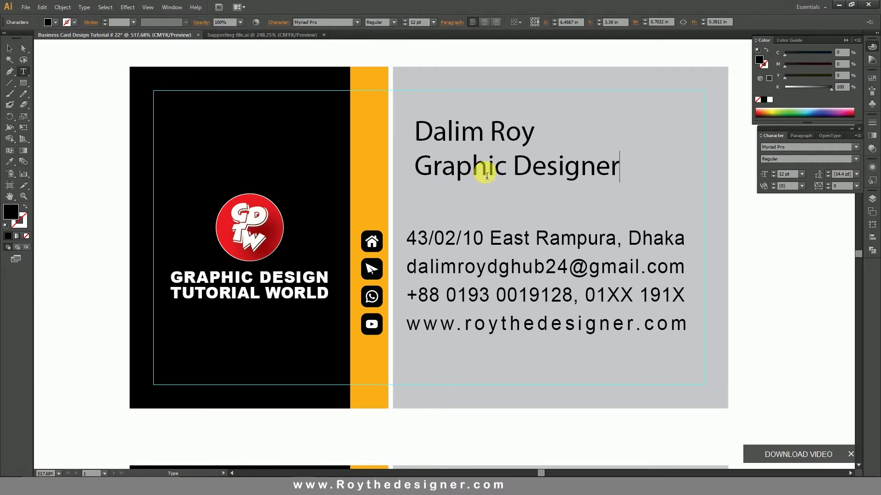
Change the font of the name and title text to Myanmar Text Bold.
{"action": "left_click", "coordinate": [9, 48]}
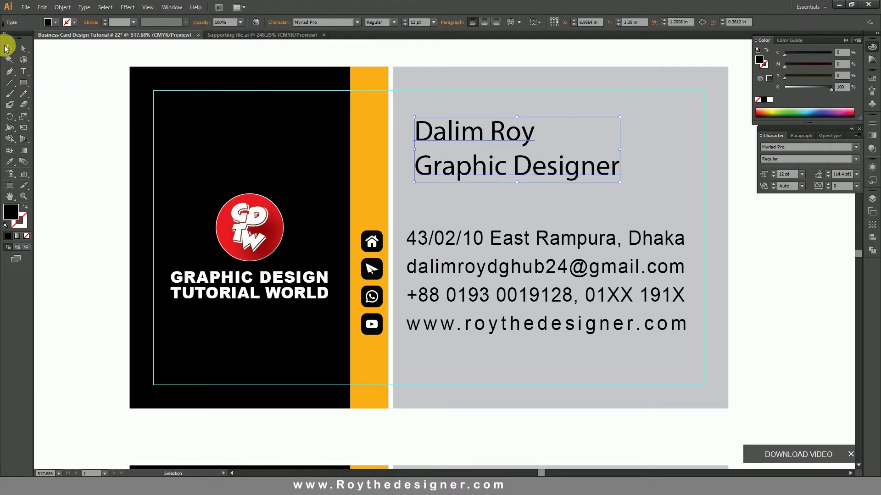
{"action": "left_click", "coordinate": [333, 23]}
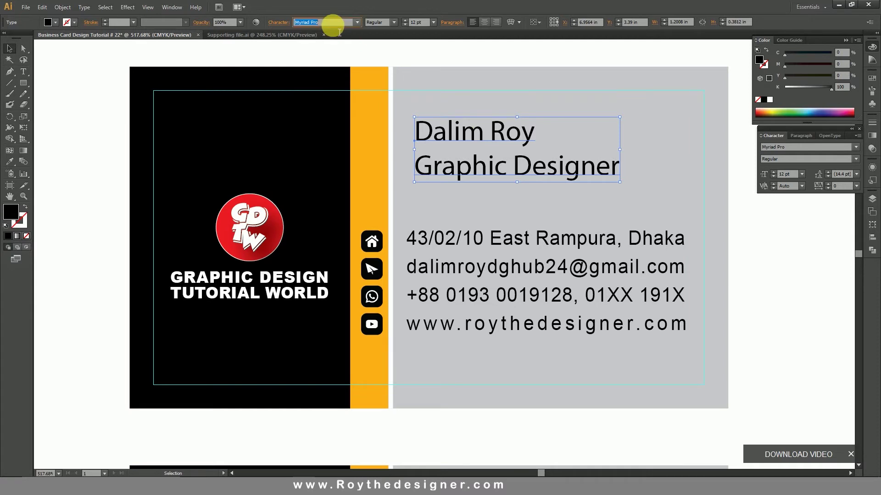
{"action": "type", "text": "Myriad"}
{"action": "key", "text": "Return"}
{"action": "key", "text": "Up"}
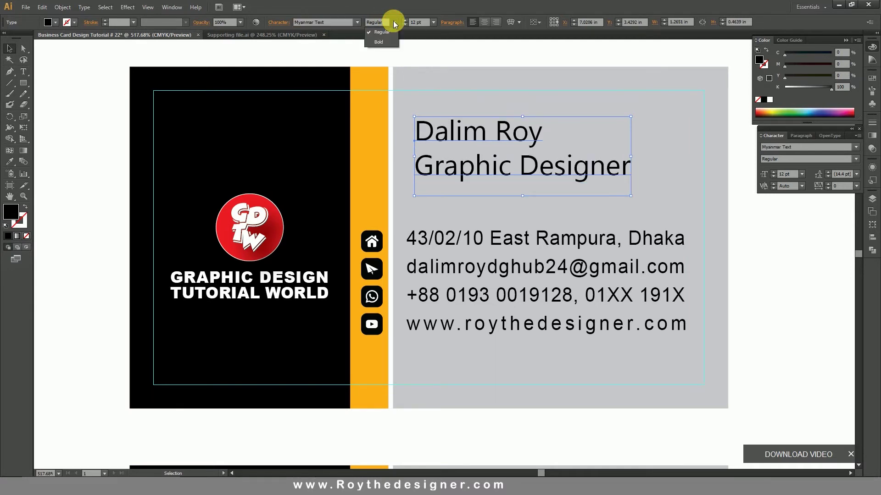
{"action": "left_click", "coordinate": [379, 42]}
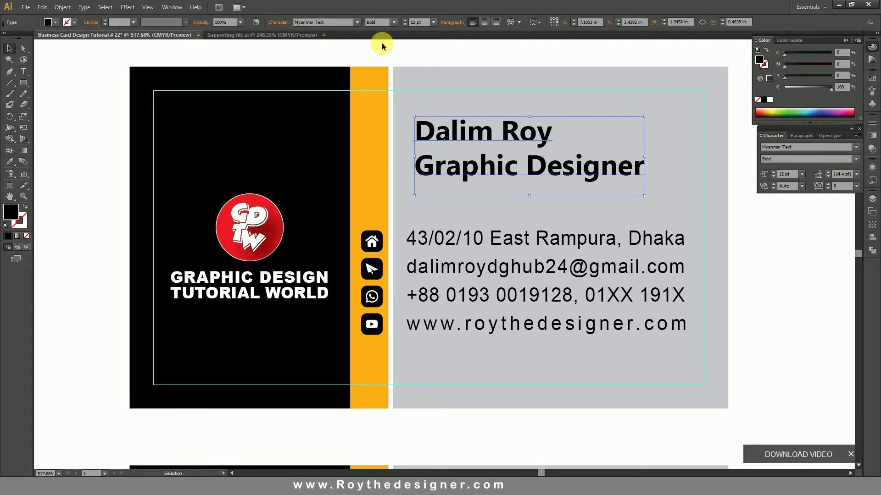
Set the "Graphic Designer" line back to the Regular style and enlarge the font size of the name line above it.
{"action": "double_click", "coordinate": [507, 165]}
{"action": "triple_click", "coordinate": [506, 163]}
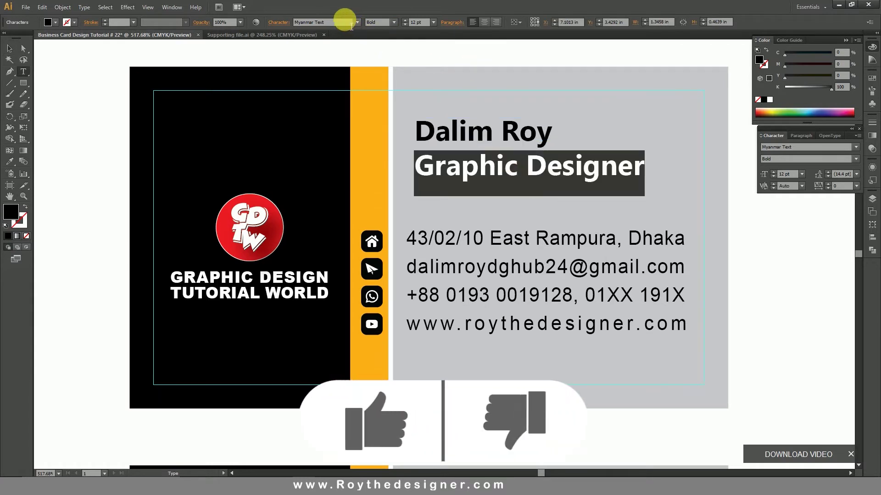
{"action": "left_click", "coordinate": [394, 23]}
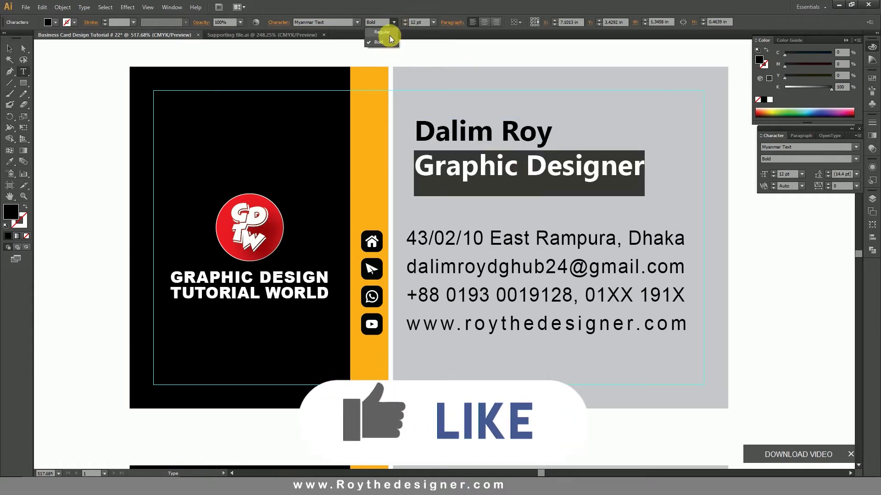
{"action": "left_click", "coordinate": [390, 34]}
{"action": "left_click_drag", "start_coordinate": [556, 132], "coordinate": [396, 89]}
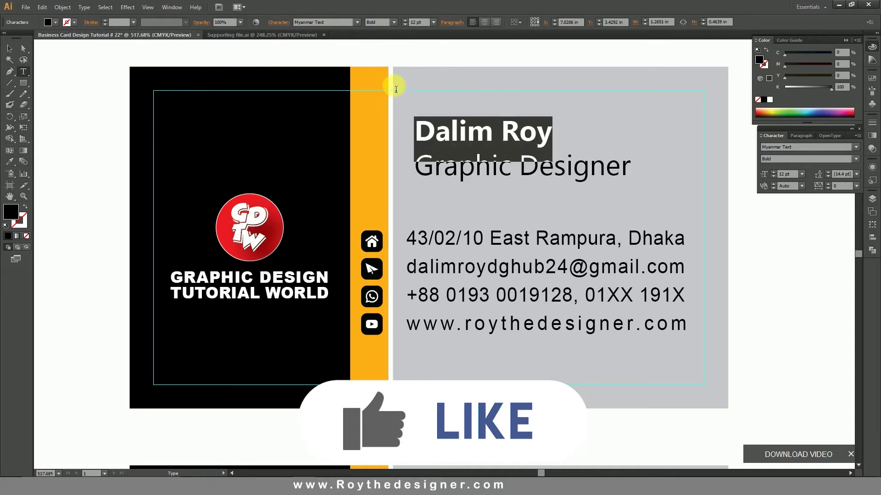
{"action": "scroll", "coordinate": [424, 26], "scroll_direction": "up", "scroll_amount": 6}
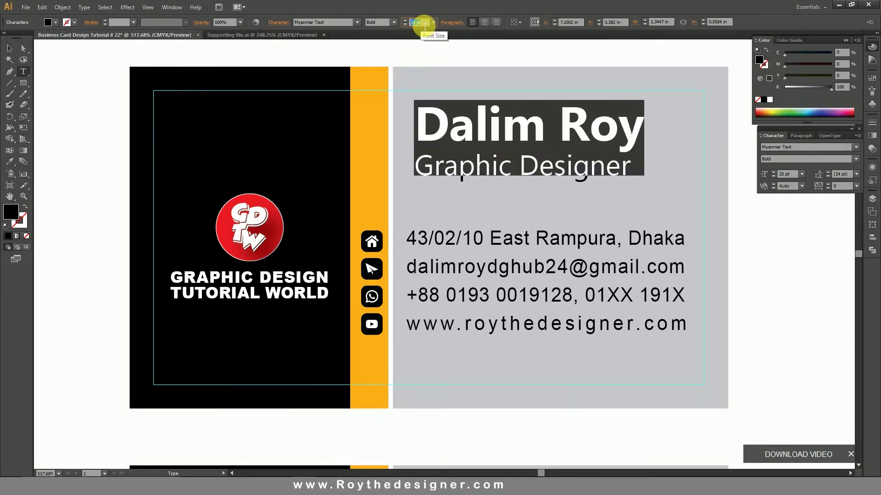
Scale the name and title text down to about 1.15 in wide and tighten its line spacing.
{"action": "left_click", "coordinate": [11, 49]}
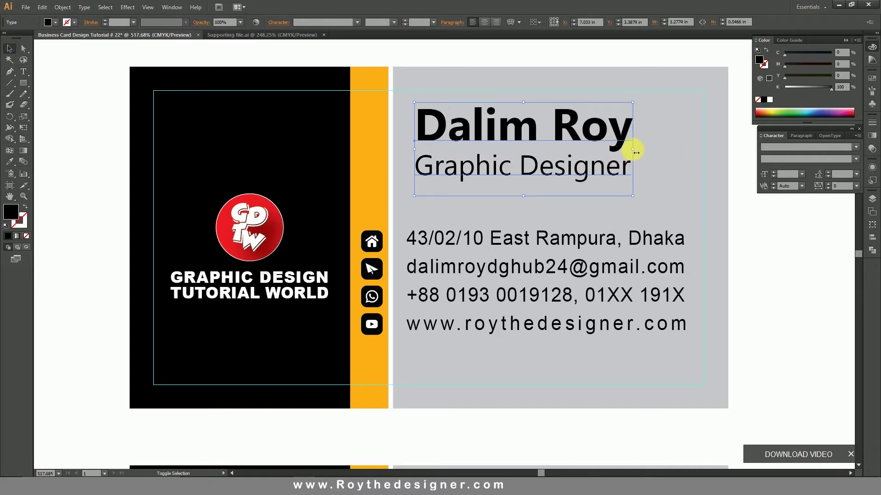
{"action": "left_click_drag", "start_coordinate": [636, 152], "coordinate": [607, 155]}
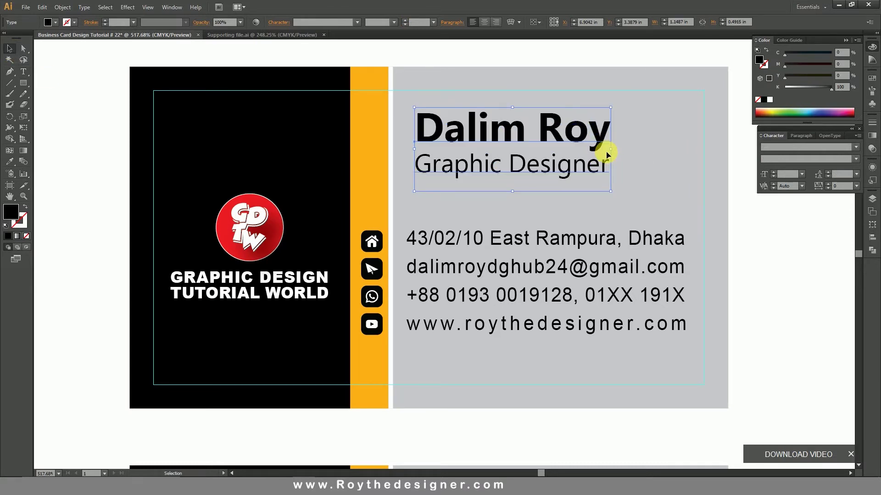
{"action": "key", "text": "alt+Up"}
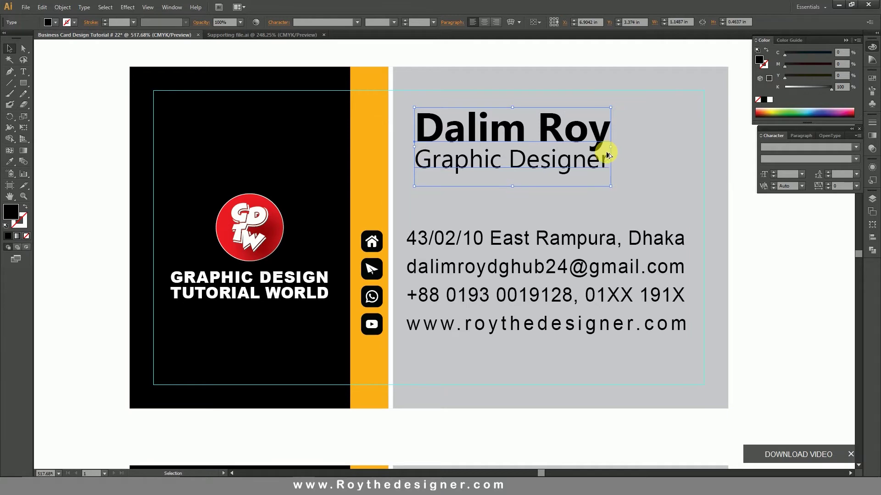
Reduce the font size of the "Graphic Designer" line to 9.5 pt.
{"action": "left_click_drag", "start_coordinate": [615, 168], "coordinate": [374, 153]}
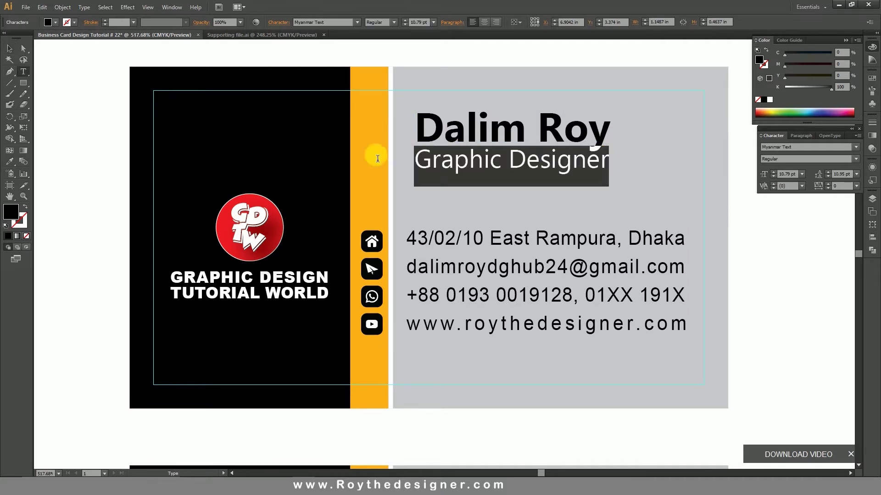
{"action": "type", "text": "10"}
{"action": "key", "text": "Return"}
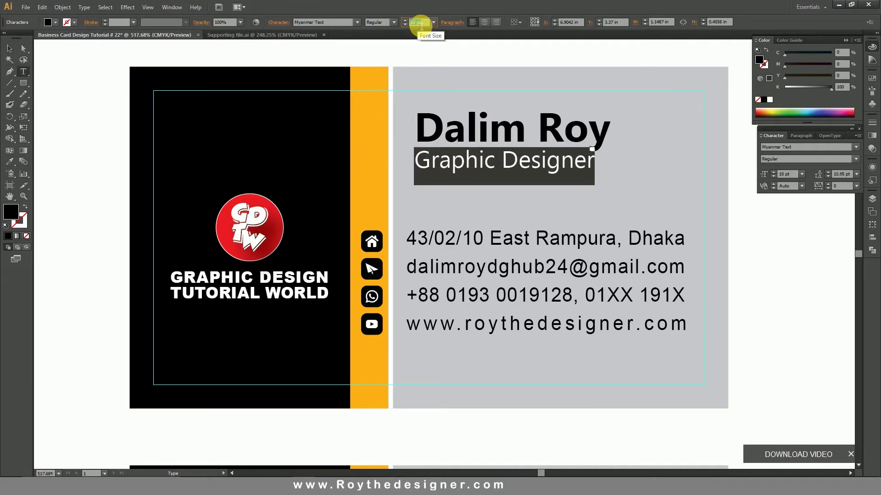
{"action": "type", "text": "9"}
{"action": "key", "text": "Return"}
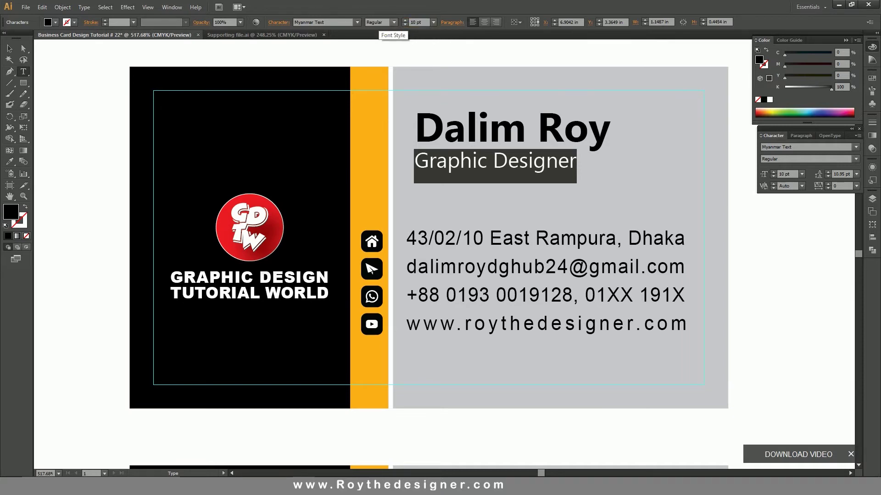
{"action": "left_click", "coordinate": [420, 23]}
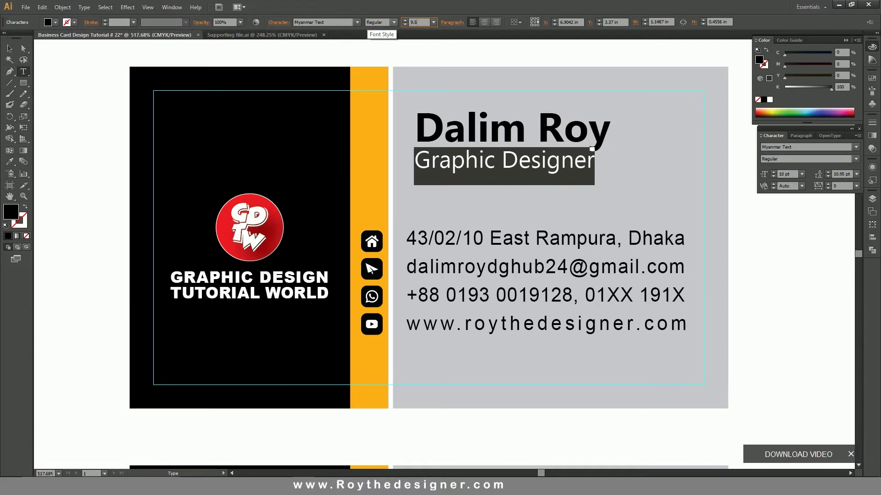
{"action": "key", "text": "Return"}
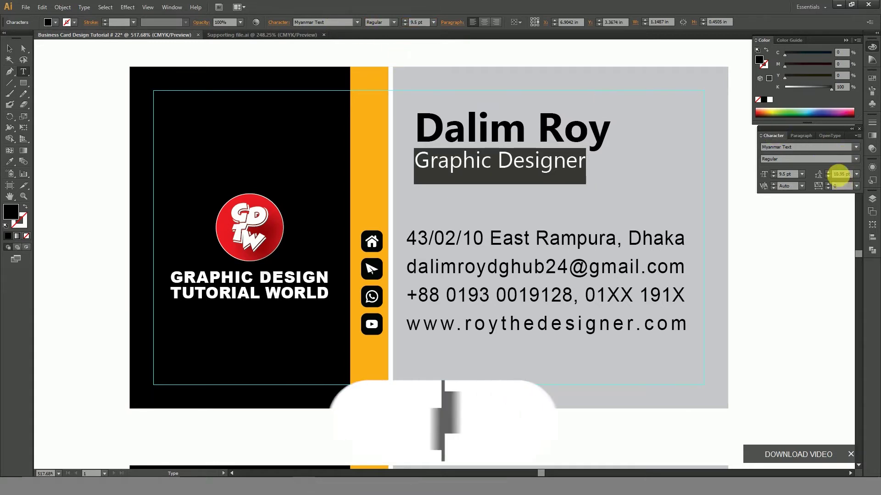
Set the leading of the "Graphic Designer" line to 8 pt to bring it closer to the name.
{"action": "key", "text": "Down"}
{"action": "key", "text": "Down"}
{"action": "key", "text": "Down"}
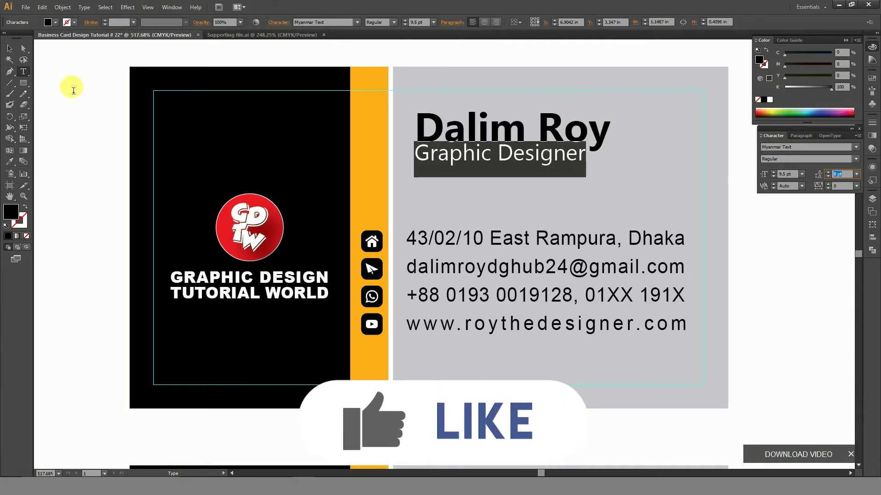
{"action": "left_click", "coordinate": [10, 48]}
{"action": "left_click", "coordinate": [106, 62]}
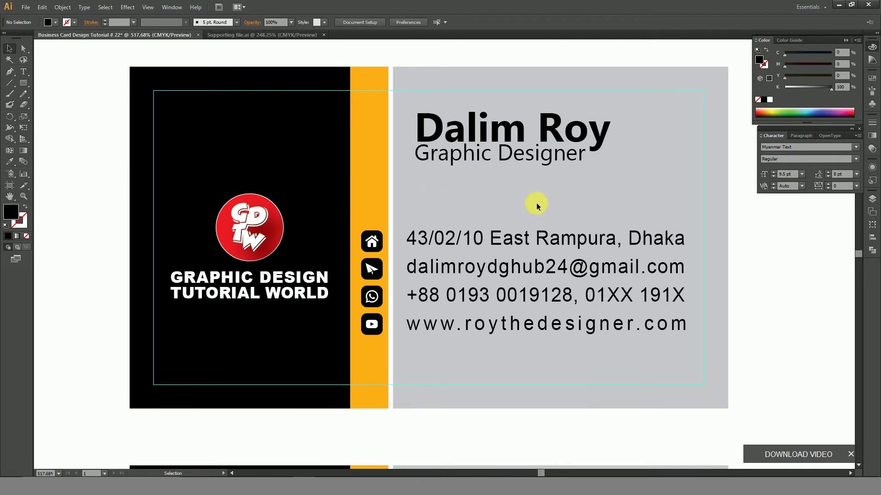
Move the name and title text down to just above the contact details, nearly flush with their left edge.
{"action": "left_click_drag", "start_coordinate": [524, 166], "coordinate": [526, 197]}
{"action": "left_click", "coordinate": [646, 145]}
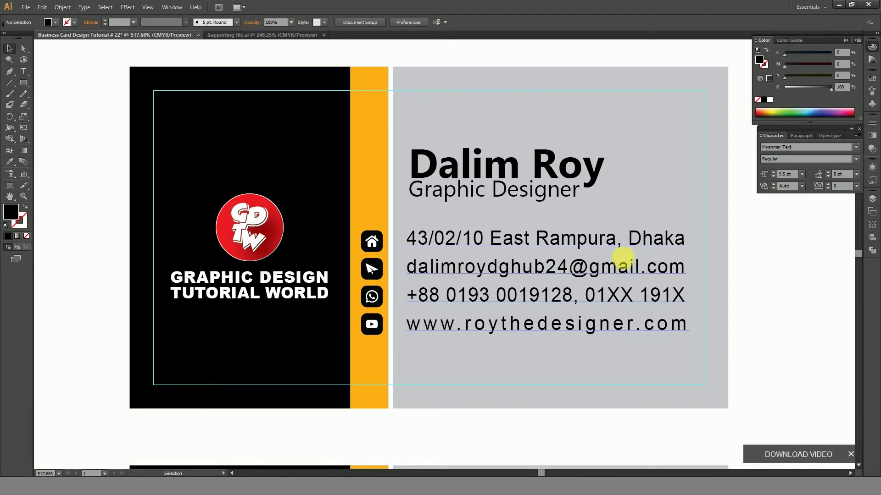
{"action": "left_click", "coordinate": [624, 261]}
Fill the name line with the color sampled from the card's orange band.
{"action": "double_click", "coordinate": [592, 165]}
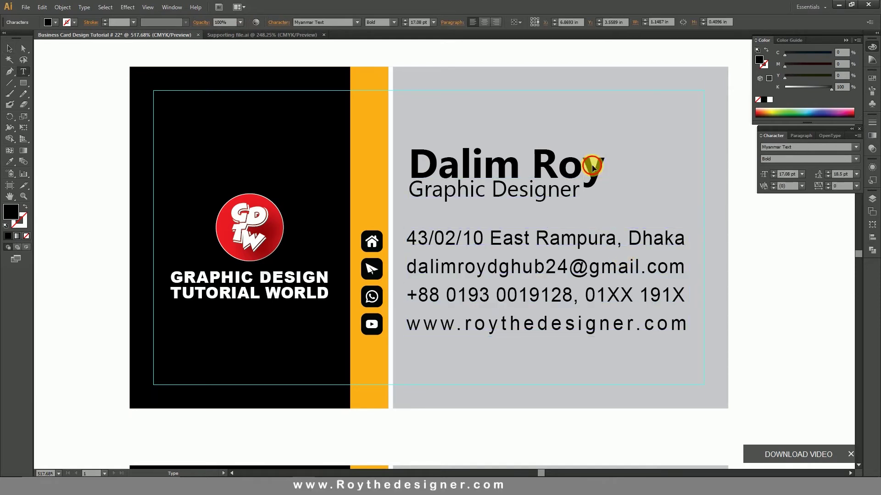
{"action": "key", "text": "ctrl+a"}
{"action": "left_click", "coordinate": [593, 168]}
{"action": "left_click_drag", "start_coordinate": [413, 161], "coordinate": [643, 169]}
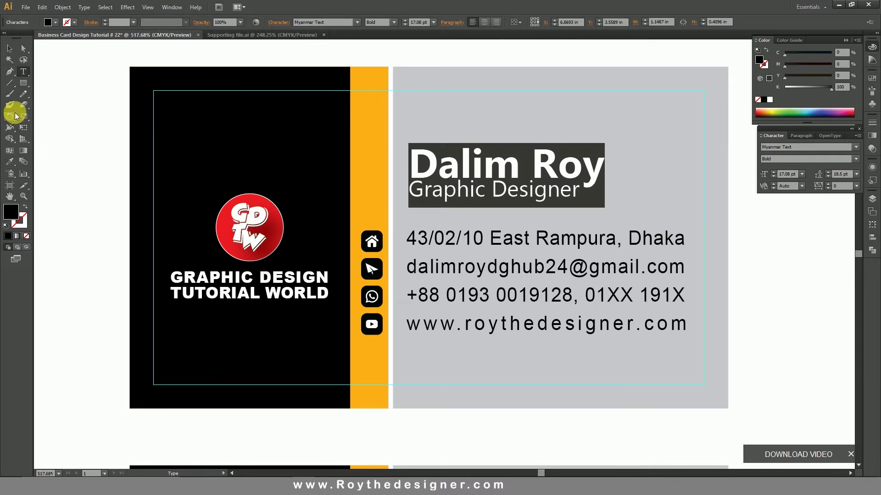
{"action": "left_click", "coordinate": [10, 161]}
{"action": "left_click", "coordinate": [361, 139]}
{"action": "left_click", "coordinate": [10, 48]}
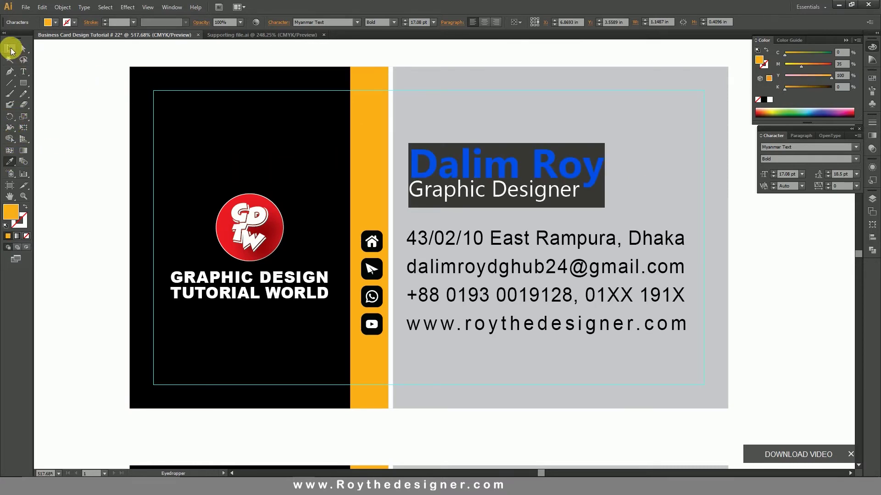
{"action": "left_click", "coordinate": [122, 62]}
Deepen the name line's orange fill by setting its magenta value to 60%.
{"action": "triple_click", "coordinate": [499, 167]}
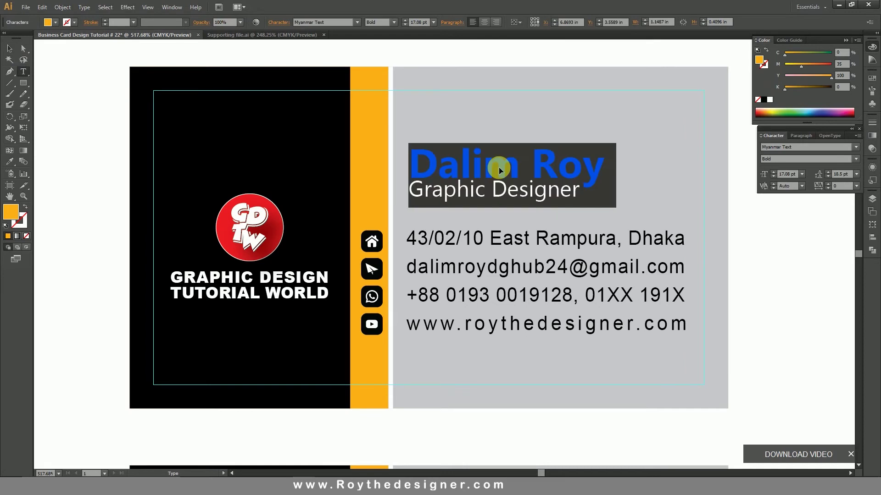
{"action": "left_click", "coordinate": [673, 164]}
{"action": "key", "text": "ctrl+a"}
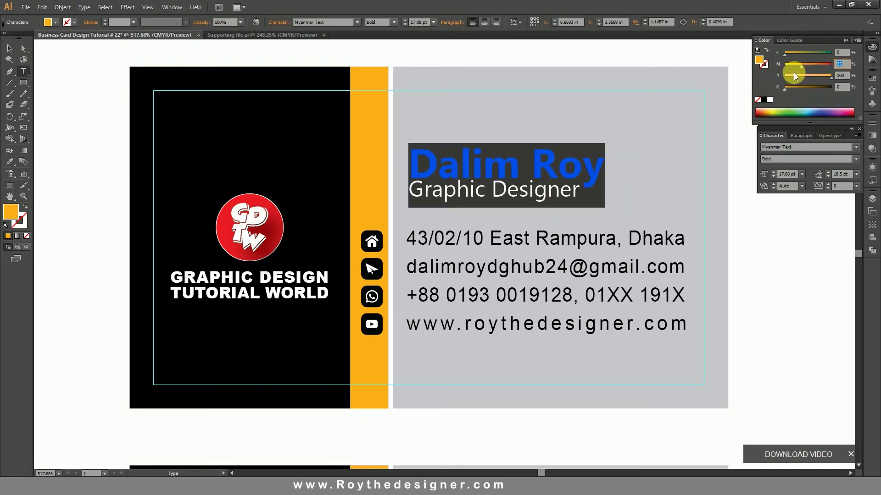
{"action": "type", "text": "60"}
{"action": "key", "text": "Return"}
{"action": "left_click", "coordinate": [8, 49]}
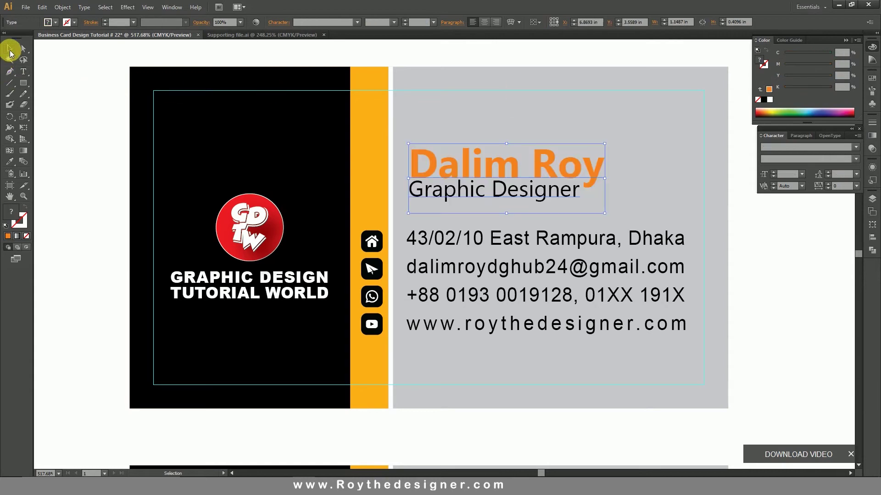
{"action": "left_click", "coordinate": [110, 87]}
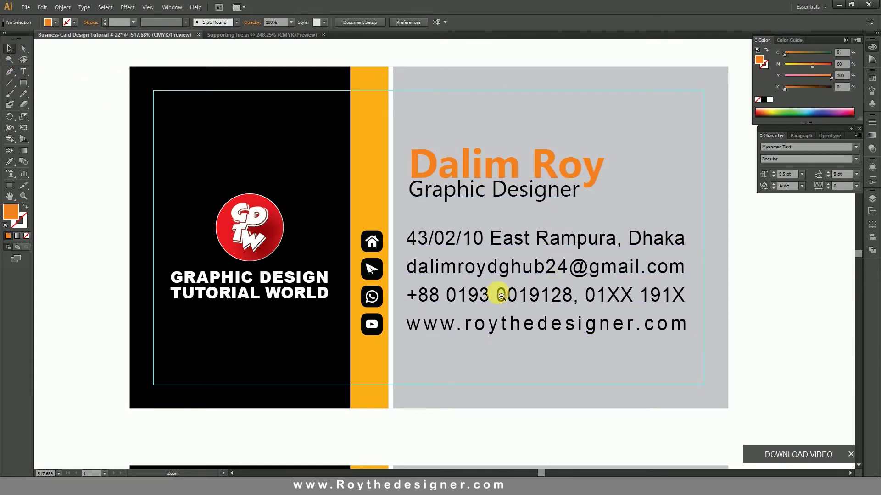
{"action": "key", "text": "ctrl+minus"}
{"action": "key", "text": "ctrl+minus"}
{"action": "left_click_drag", "start_coordinate": [600, 277], "coordinate": [610, 258]}
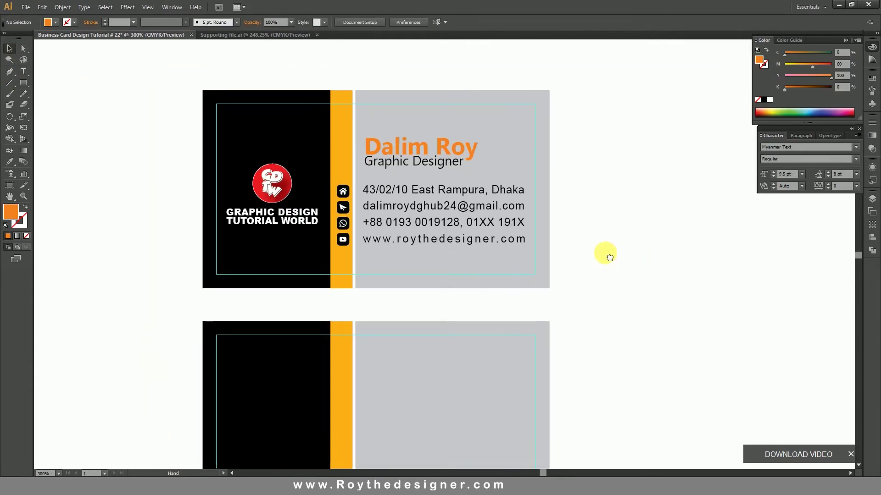
{"action": "left_click", "coordinate": [437, 162]}
{"action": "double_click", "coordinate": [439, 164]}
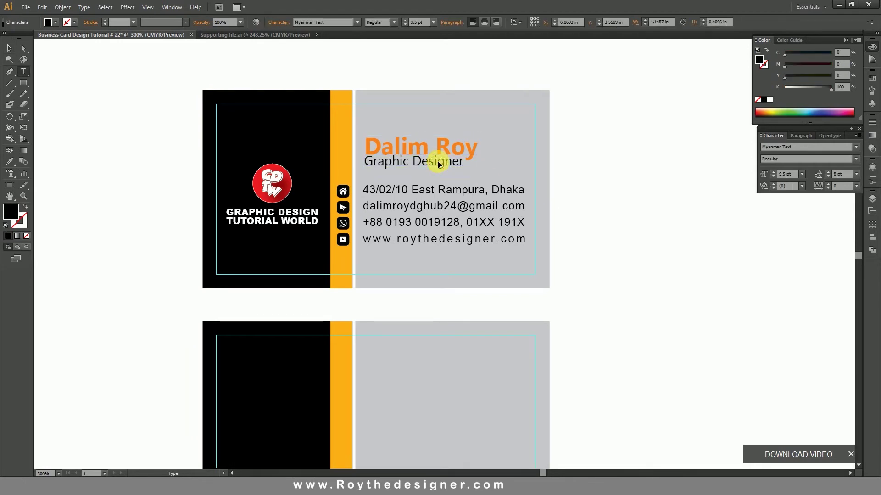
{"action": "left_click", "coordinate": [9, 48]}
{"action": "left_click", "coordinate": [173, 142]}
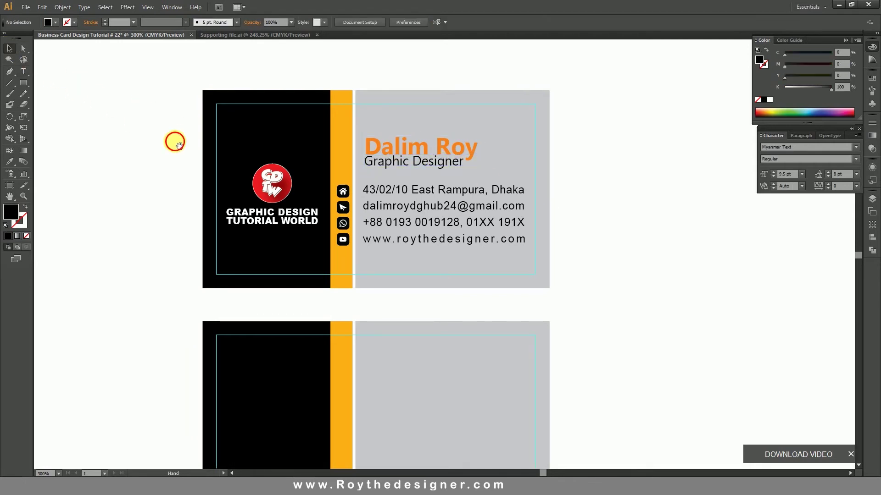
{"action": "left_click_drag", "start_coordinate": [173, 142], "coordinate": [180, 123]}
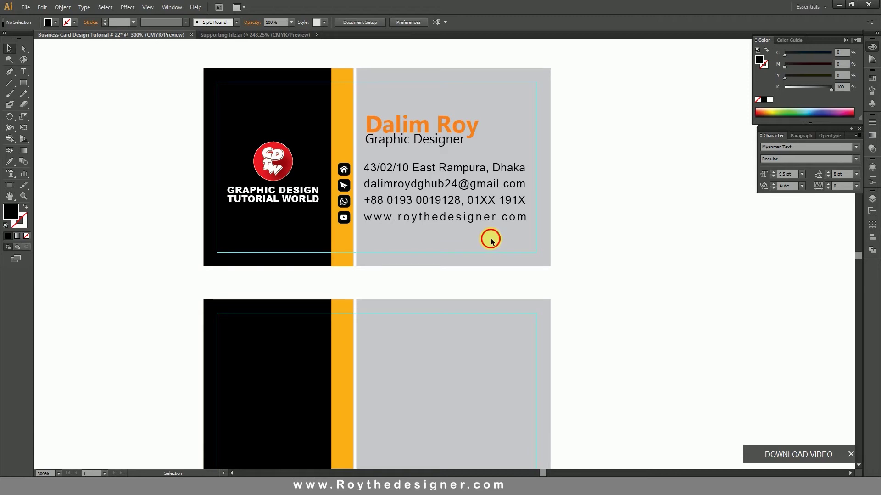
Enlarge the contact icons and text lines together until the text reaches the right margin guide.
{"action": "left_click_drag", "start_coordinate": [491, 238], "coordinate": [345, 169]}
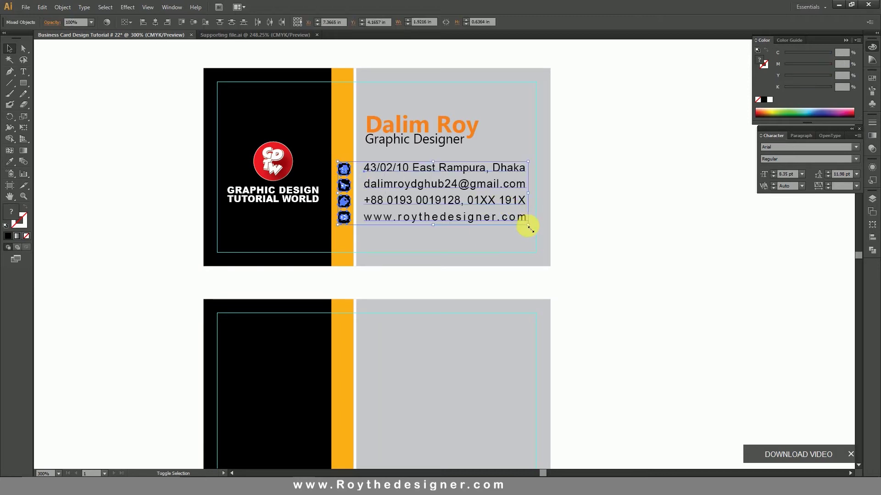
{"action": "left_click_drag", "start_coordinate": [528, 226], "coordinate": [537, 231]}
{"action": "left_click_drag", "start_coordinate": [596, 237], "coordinate": [589, 235]}
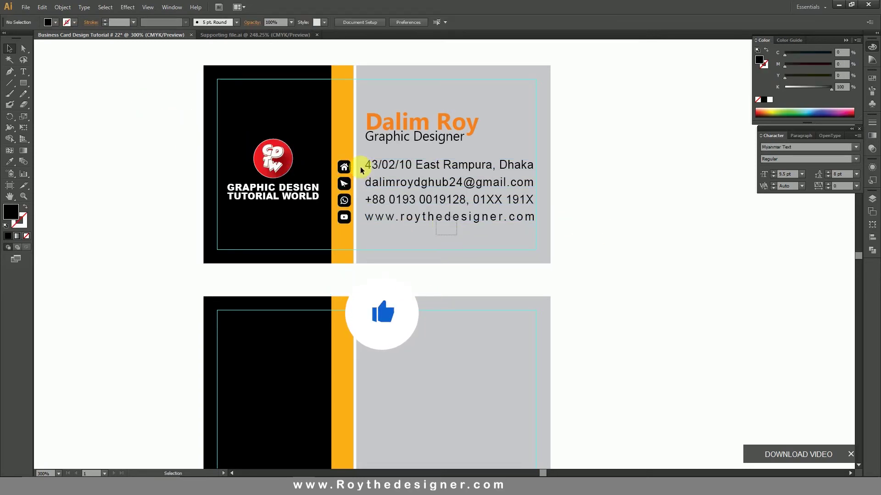
Move the logo with its lettering slightly down on the upper card's black panel, level with the contact icons.
{"action": "left_click_drag", "start_coordinate": [360, 170], "coordinate": [279, 125]}
{"action": "left_click", "coordinate": [280, 124]}
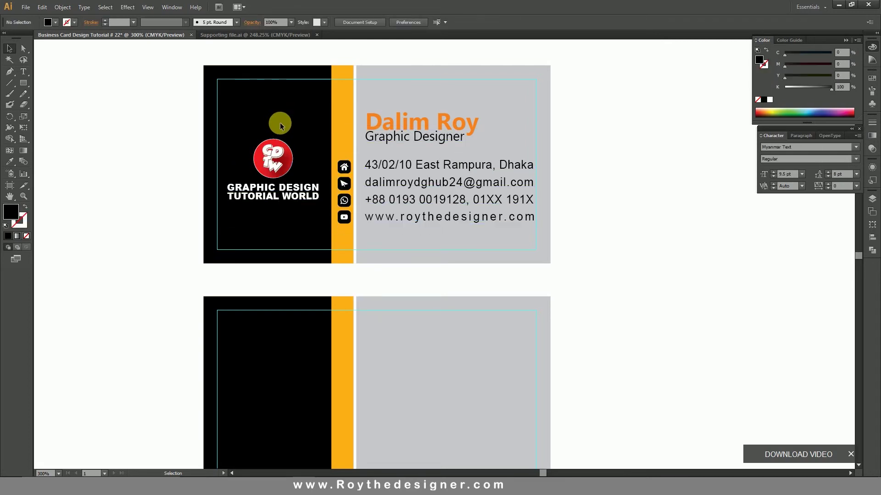
{"action": "left_click_drag", "start_coordinate": [275, 166], "coordinate": [278, 177]}
{"action": "left_click", "coordinate": [281, 120]}
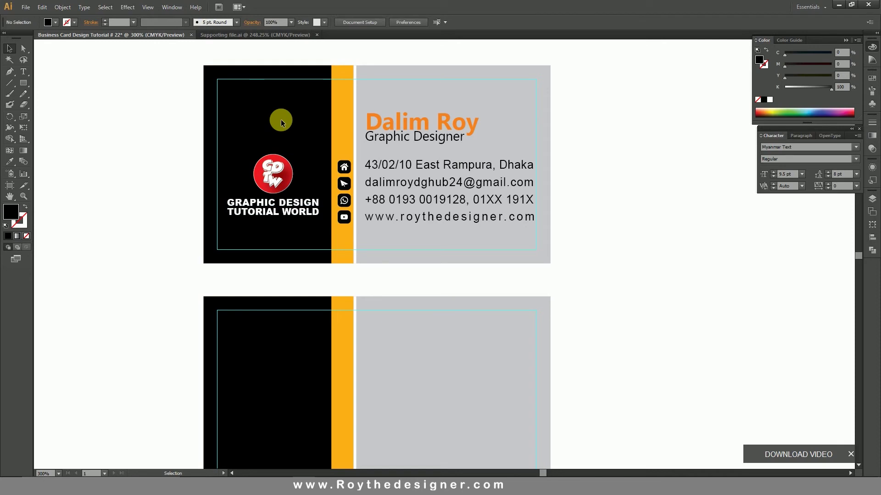
{"action": "left_click_drag", "start_coordinate": [206, 123], "coordinate": [491, 295]}
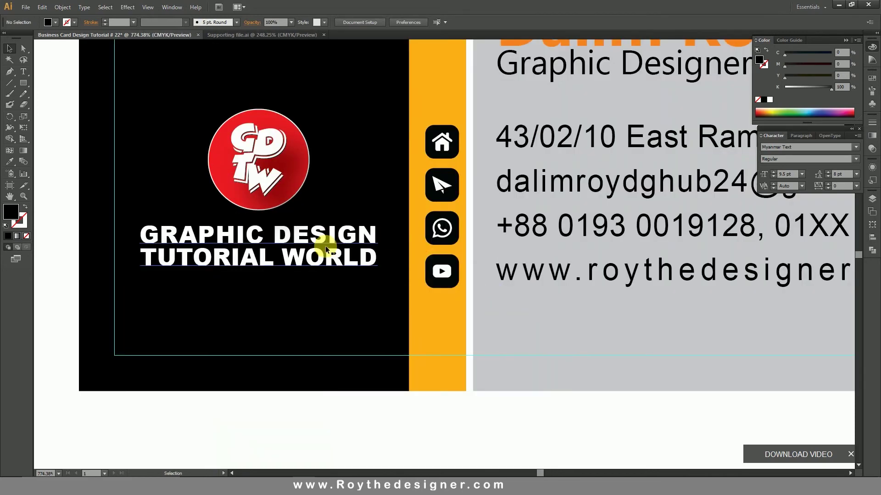
Shift the upper card's logo with its lettering slightly down and right, centered between the margin guide and the orange band.
{"action": "left_click", "coordinate": [326, 246]}
{"action": "left_click_drag", "start_coordinate": [294, 79], "coordinate": [275, 264]}
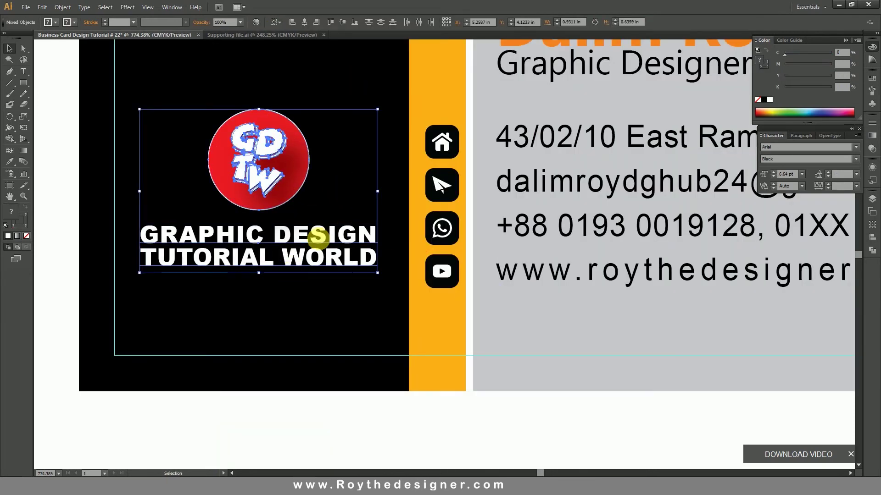
{"action": "left_click_drag", "start_coordinate": [316, 239], "coordinate": [334, 250]}
{"action": "key", "text": "ctrl+shift+a"}
{"action": "scroll", "coordinate": [345, 237], "scroll_direction": "down", "scroll_amount": 5}
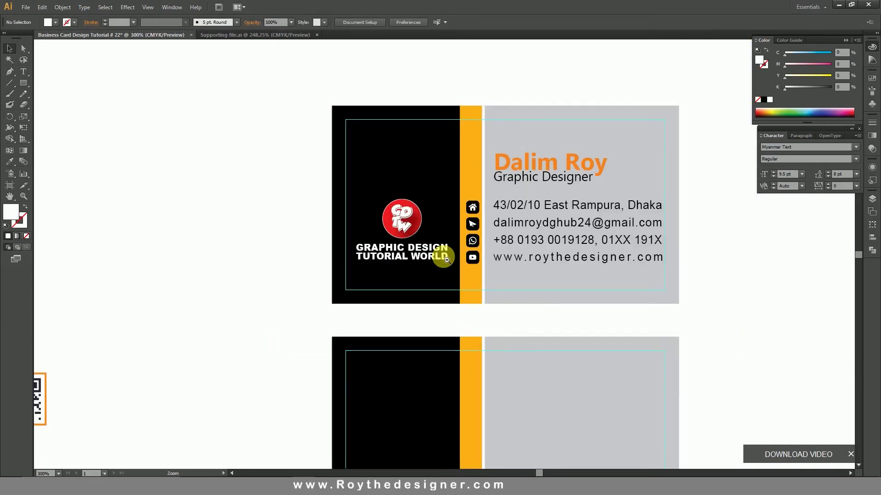
Move the QR code from beside the cards onto the middle of the lower card's black panel.
{"action": "left_click_drag", "start_coordinate": [426, 249], "coordinate": [336, 207]}
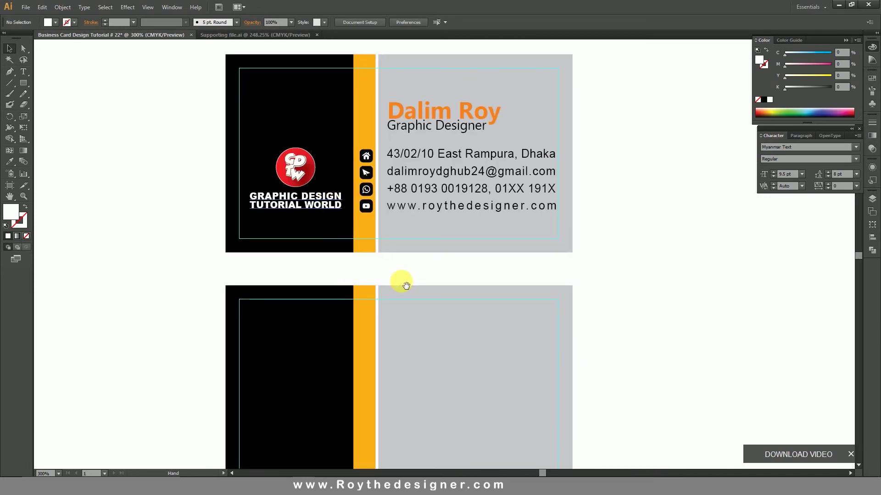
{"action": "scroll", "coordinate": [403, 285], "scroll_direction": "down", "scroll_amount": 3}
{"action": "left_click", "coordinate": [101, 299]}
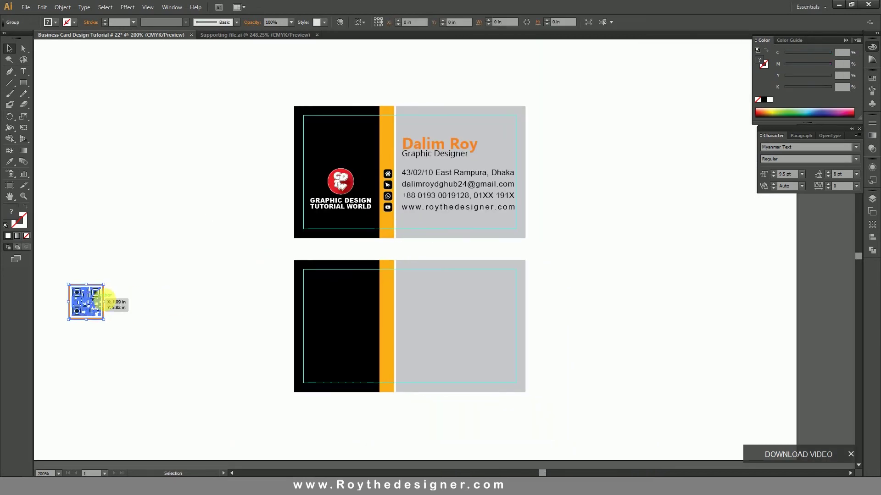
{"action": "left_click_drag", "start_coordinate": [92, 300], "coordinate": [354, 326]}
{"action": "left_click", "coordinate": [461, 314]}
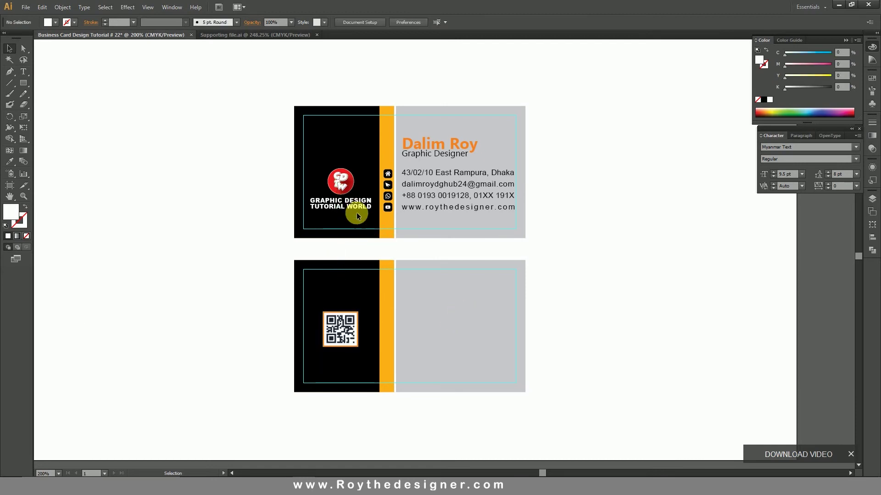
Duplicate the upper card's logo with its lettering in front and place the copy on the lower card's gray panel.
{"action": "left_click", "coordinate": [329, 182]}
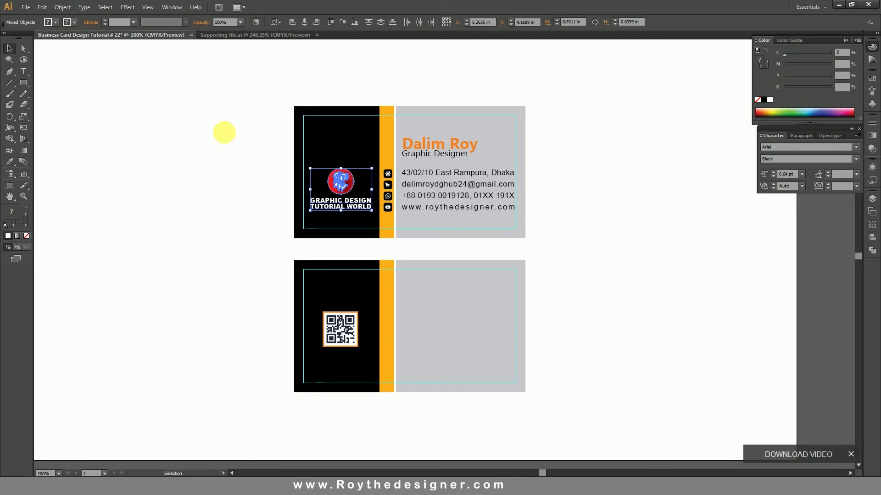
{"action": "left_click", "coordinate": [45, 8]}
{"action": "left_click", "coordinate": [58, 52]}
{"action": "left_click", "coordinate": [42, 7]}
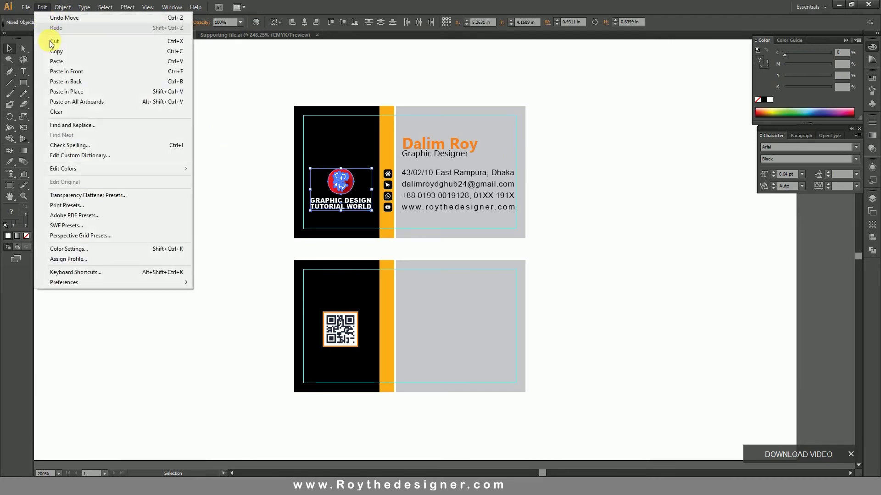
{"action": "left_click", "coordinate": [67, 72]}
{"action": "left_click_drag", "start_coordinate": [355, 185], "coordinate": [475, 323]}
{"action": "left_click", "coordinate": [609, 338]}
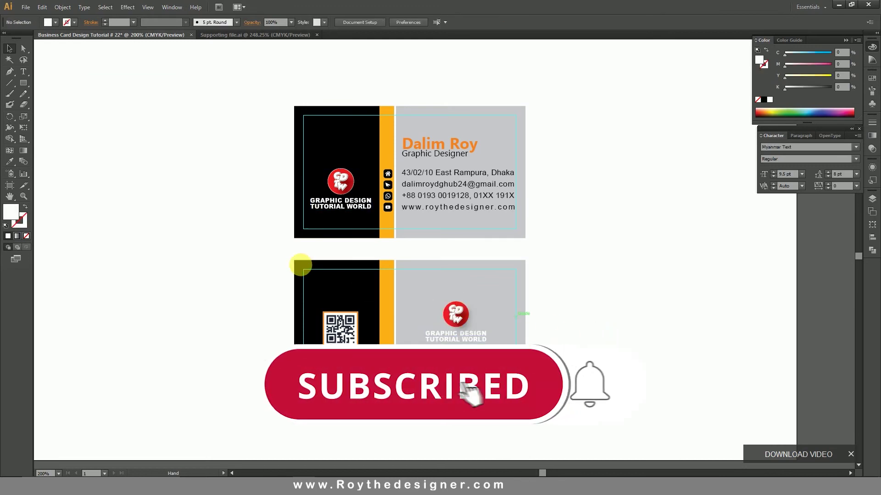
Unlock all locked background shapes of the two cards and clear the selection.
{"action": "left_click_drag", "start_coordinate": [216, 232], "coordinate": [604, 436]}
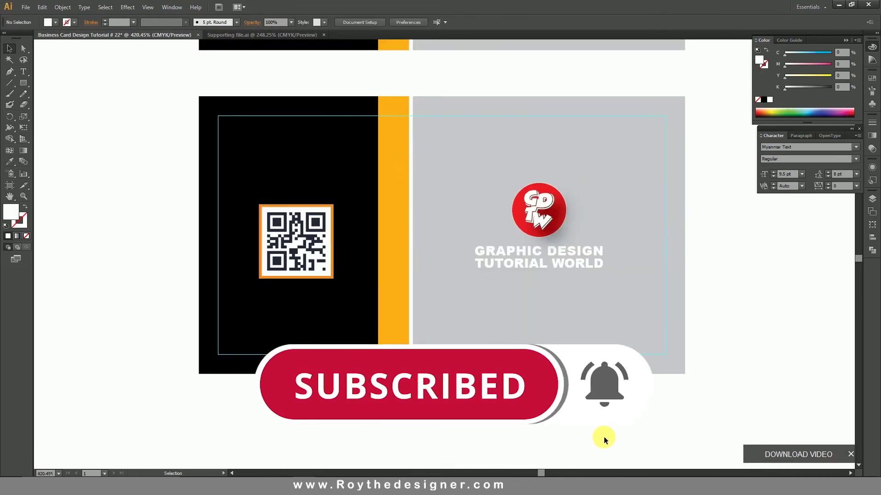
{"action": "left_click_drag", "start_coordinate": [532, 296], "coordinate": [504, 294]}
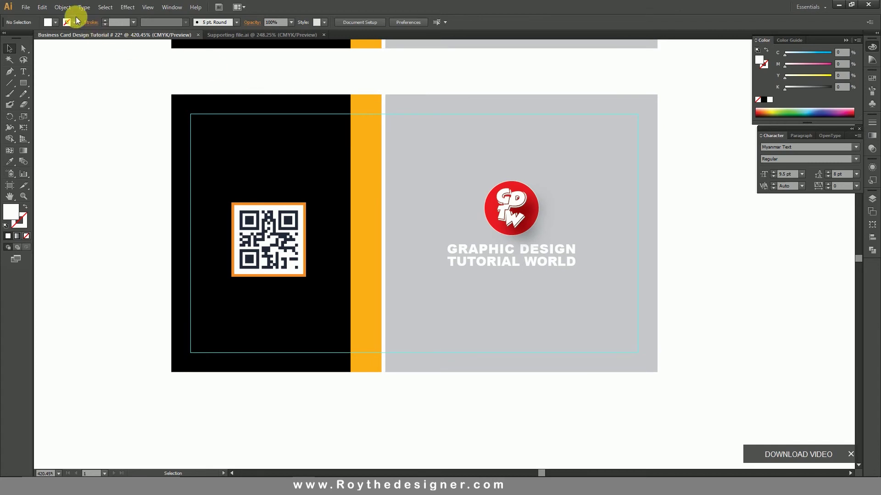
{"action": "left_click", "coordinate": [63, 6]}
{"action": "left_click", "coordinate": [78, 72]}
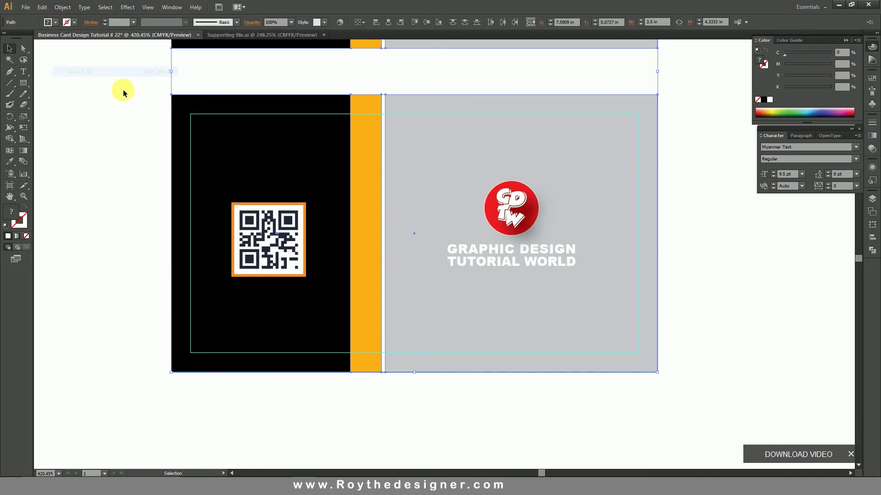
{"action": "left_click", "coordinate": [110, 98]}
Show the rulers and place a horizontal guide through the center of the lower card's background rectangle.
{"action": "left_click", "coordinate": [652, 187]}
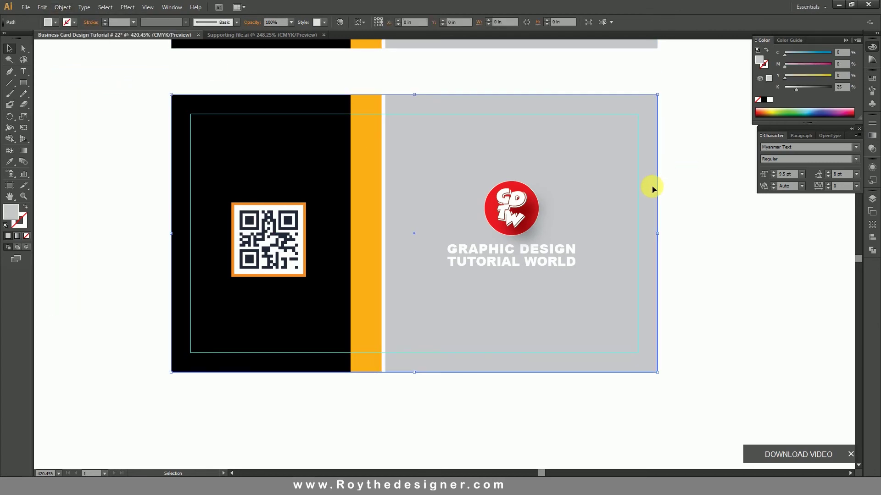
{"action": "left_click", "coordinate": [148, 7]}
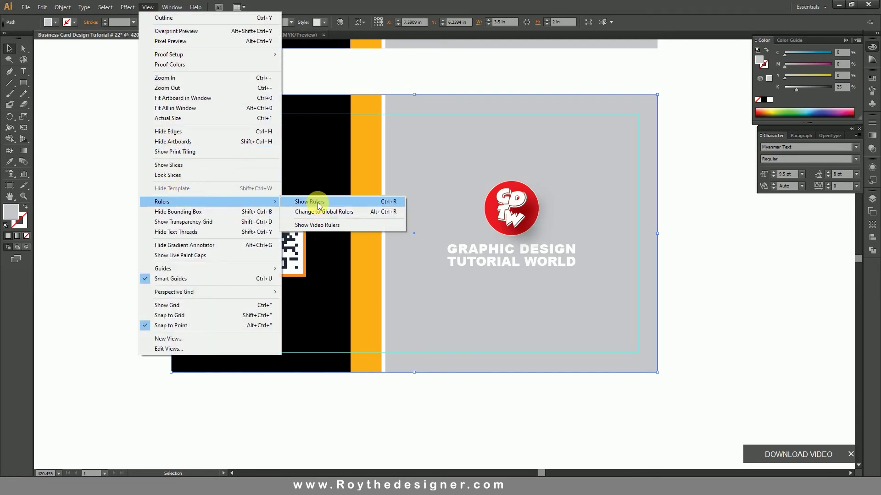
{"action": "left_click", "coordinate": [319, 199]}
{"action": "left_click_drag", "start_coordinate": [419, 41], "coordinate": [550, 233]}
{"action": "left_click", "coordinate": [684, 104]}
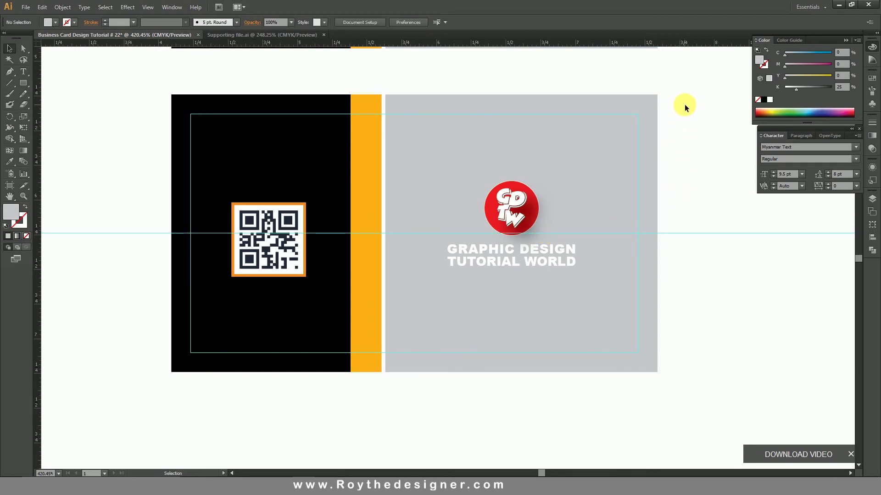
Lock the lower card's black, orange, white and gray background shapes.
{"action": "left_click_drag", "start_coordinate": [685, 103], "coordinate": [333, 133]}
{"action": "right_click", "coordinate": [333, 133]}
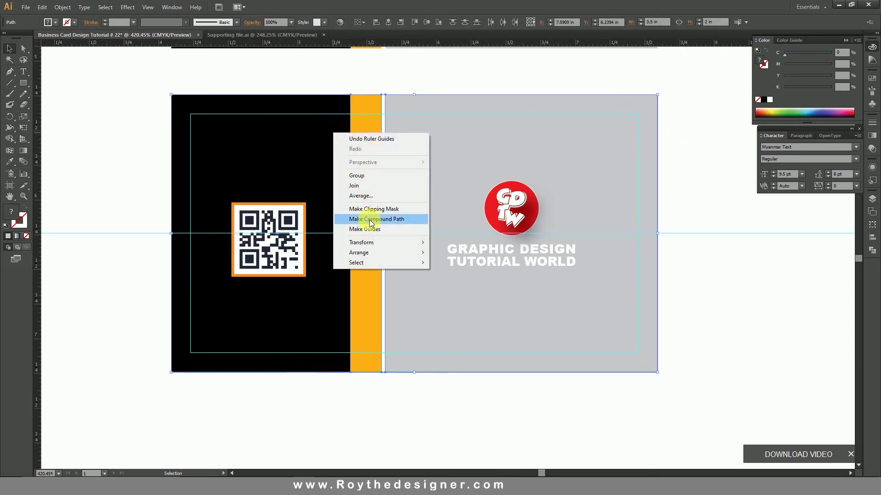
{"action": "left_click", "coordinate": [62, 7]}
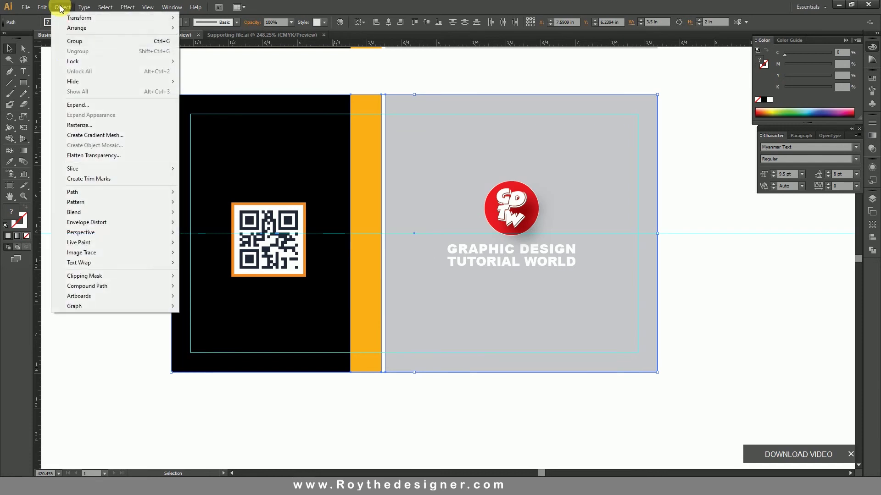
{"action": "mouse_move", "coordinate": [138, 61]}
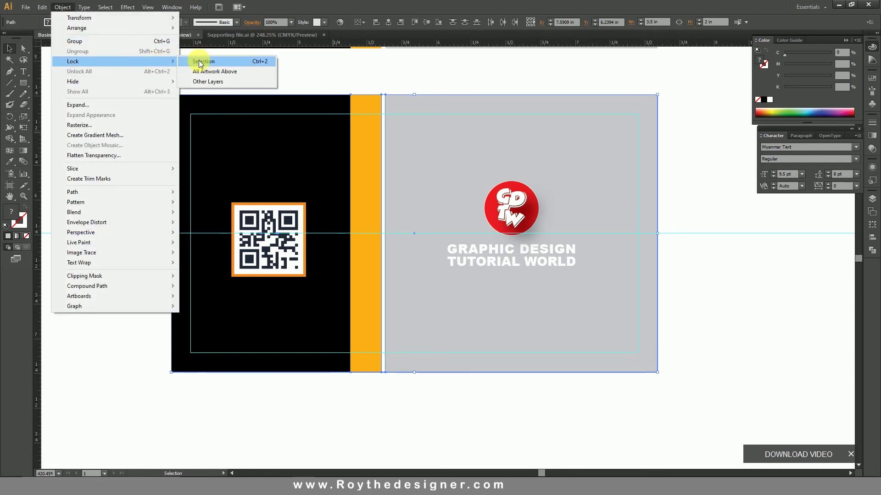
{"action": "left_click", "coordinate": [202, 61]}
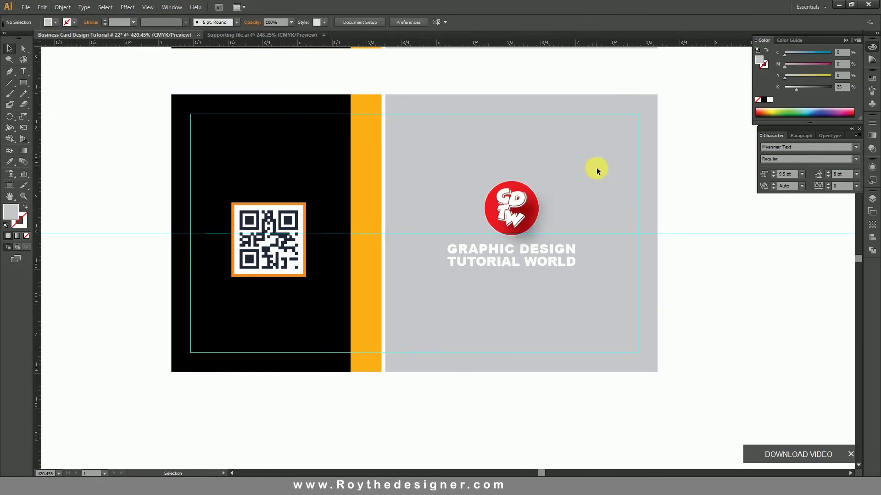
Nudge the lower card's logo with its lettering down until it is vertically centered on the horizontal guide.
{"action": "left_click_drag", "start_coordinate": [597, 170], "coordinate": [274, 261]}
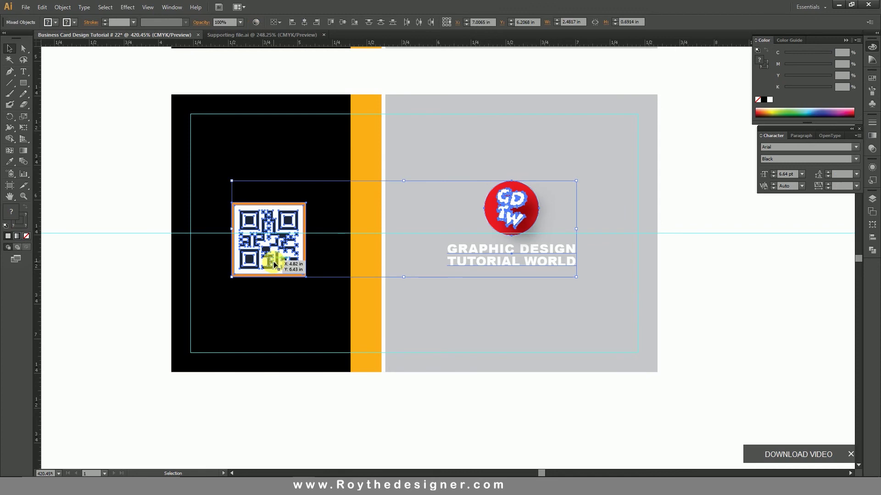
{"action": "left_click", "coordinate": [600, 182]}
{"action": "left_click", "coordinate": [505, 271]}
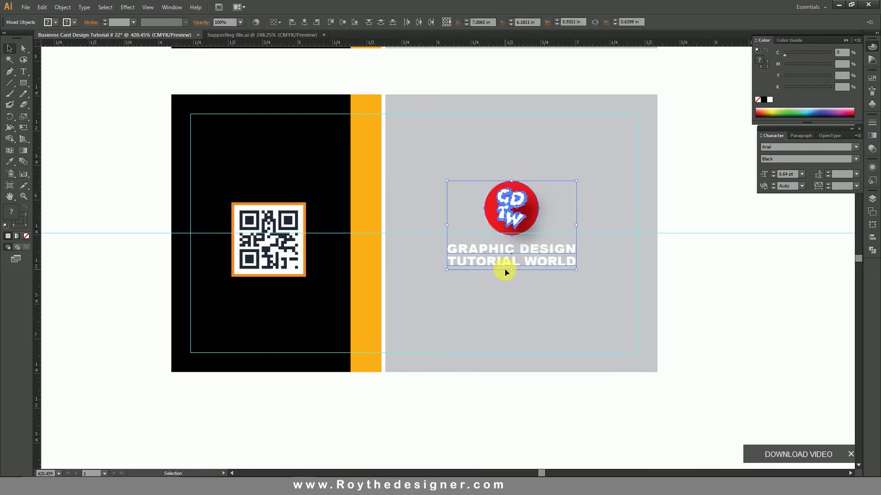
{"action": "key", "text": "Down"}
{"action": "key", "text": "Down"}
{"action": "key", "text": "Down"}
{"action": "key", "text": "Down"}
{"action": "key", "text": "Down"}
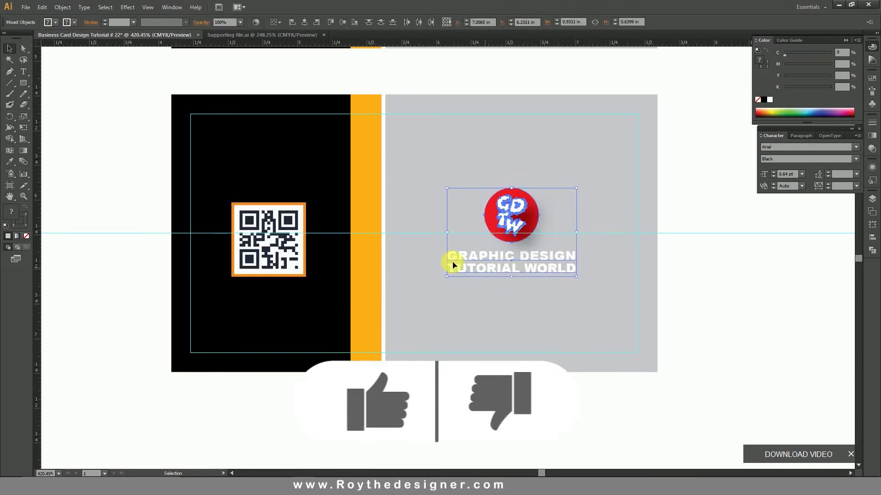
Nudge the QR code up until it is vertically centered on the horizontal guide.
{"action": "left_click", "coordinate": [335, 196]}
{"action": "left_click", "coordinate": [268, 215]}
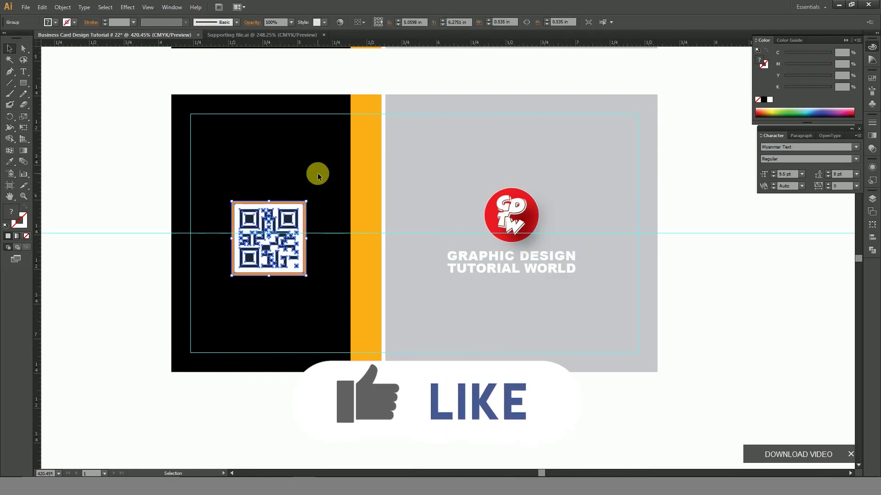
{"action": "key", "text": "Up"}
{"action": "key", "text": "Up"}
{"action": "key", "text": "Up"}
{"action": "key", "text": "Up"}
{"action": "left_click", "coordinate": [566, 168]}
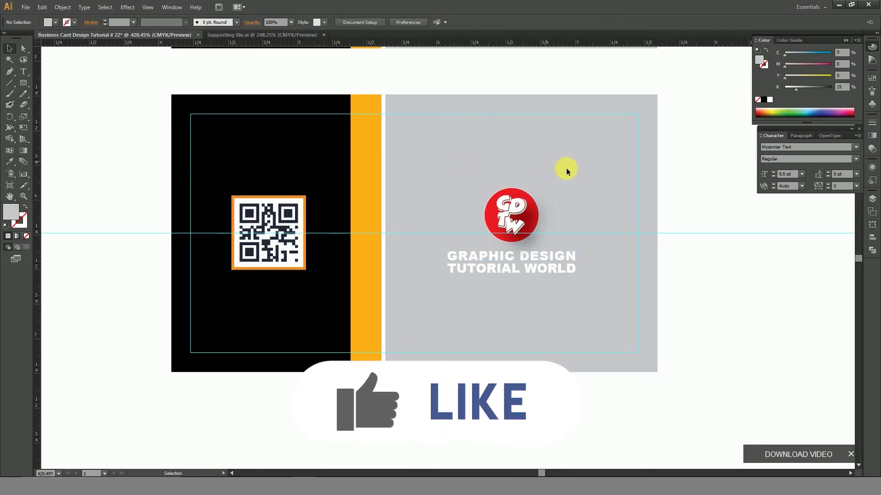
Enlarge the lower card's logo and lettering together about their center until the lettering is about 1.09 in wide.
{"action": "left_click", "coordinate": [570, 222]}
{"action": "left_click_drag", "start_coordinate": [579, 231], "coordinate": [587, 236]}
{"action": "left_click", "coordinate": [595, 244]}
Fill the lower card's logo lettering with the color sampled from the orange band and set its magenta to 60%.
{"action": "left_click", "coordinate": [568, 278]}
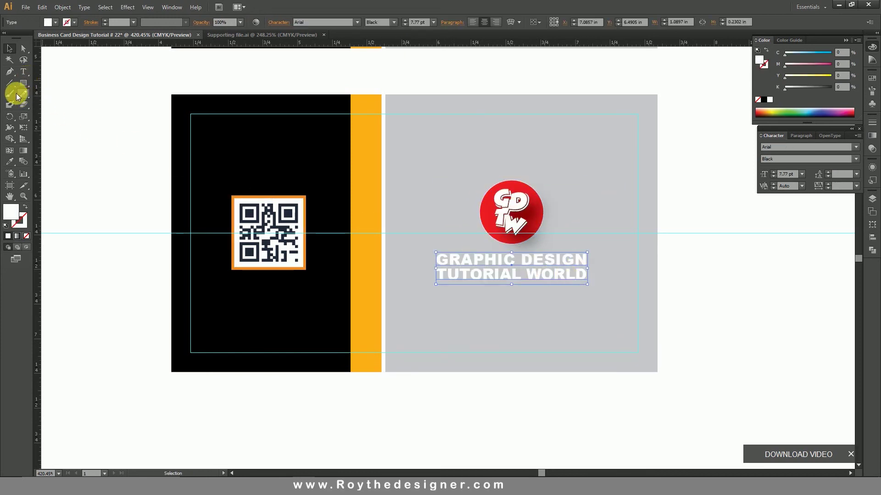
{"action": "left_click", "coordinate": [9, 162]}
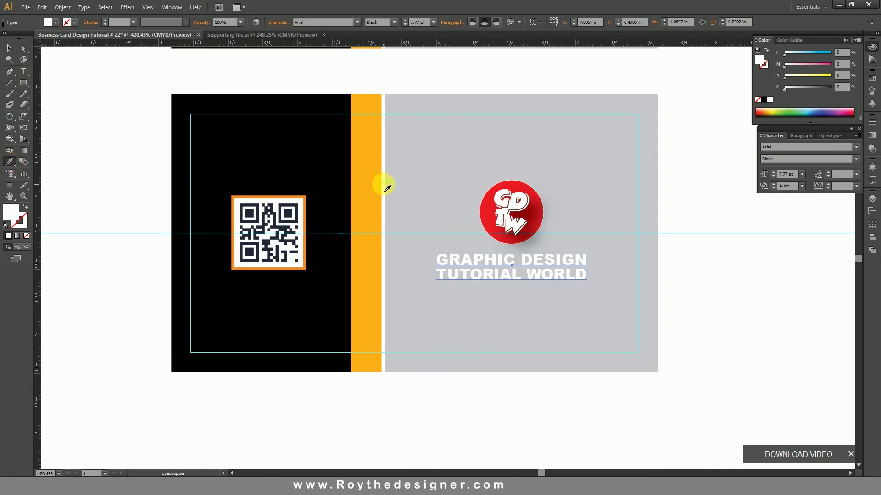
{"action": "left_click", "coordinate": [366, 181]}
{"action": "left_click", "coordinate": [837, 65]}
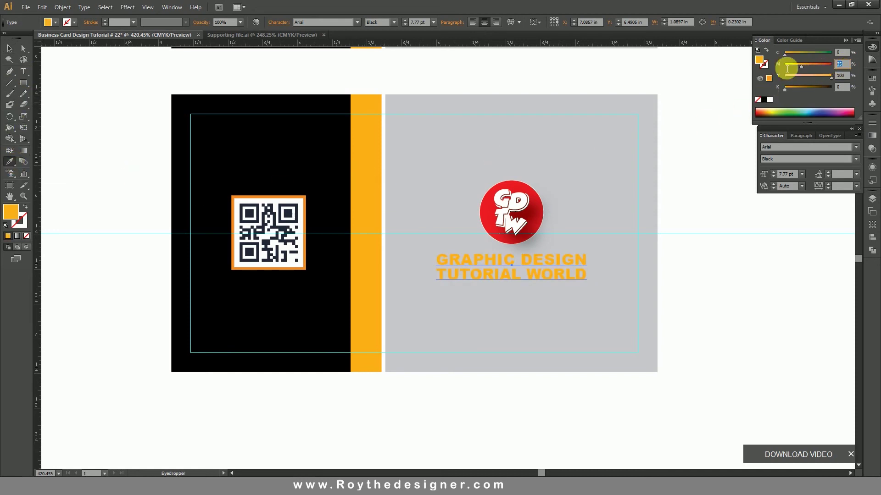
{"action": "type", "text": "60"}
{"action": "key", "text": "Return"}
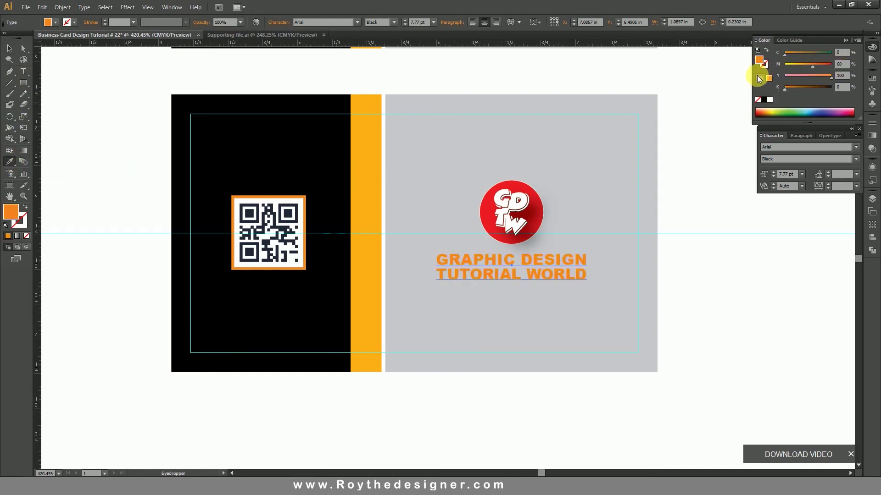
{"action": "left_click", "coordinate": [8, 48]}
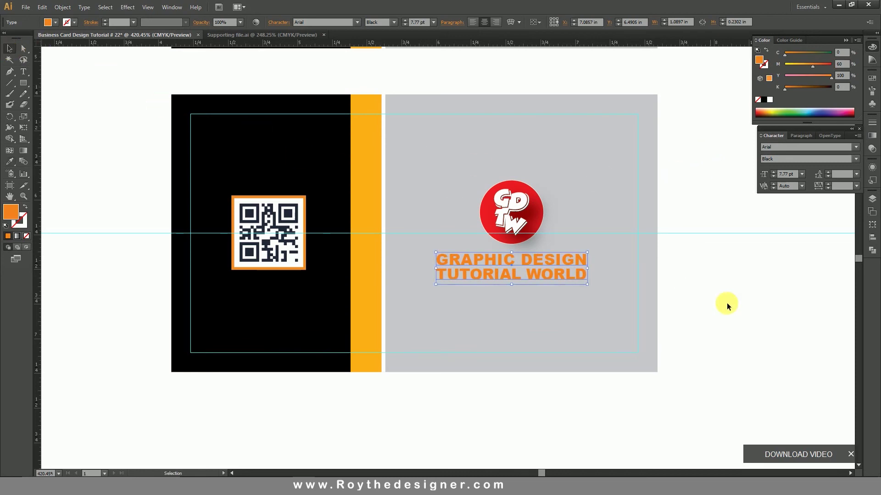
{"action": "left_click", "coordinate": [760, 310]}
Hide the guides and review both card sides together.
{"action": "right_click", "coordinate": [698, 238]}
{"action": "left_click", "coordinate": [718, 310]}
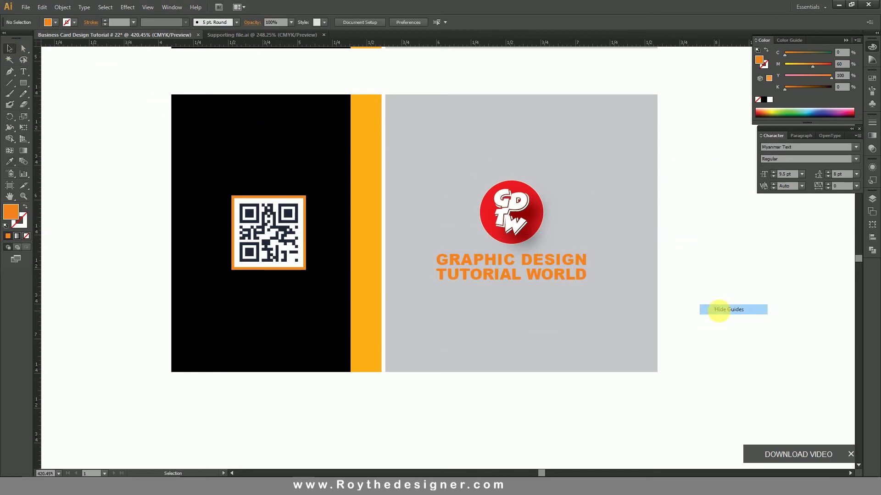
{"action": "key", "text": "ctrl+minus"}
{"action": "key", "text": "ctrl+minus"}
{"action": "key", "text": "ctrl+minus"}
{"action": "key", "text": "ctrl+minus"}
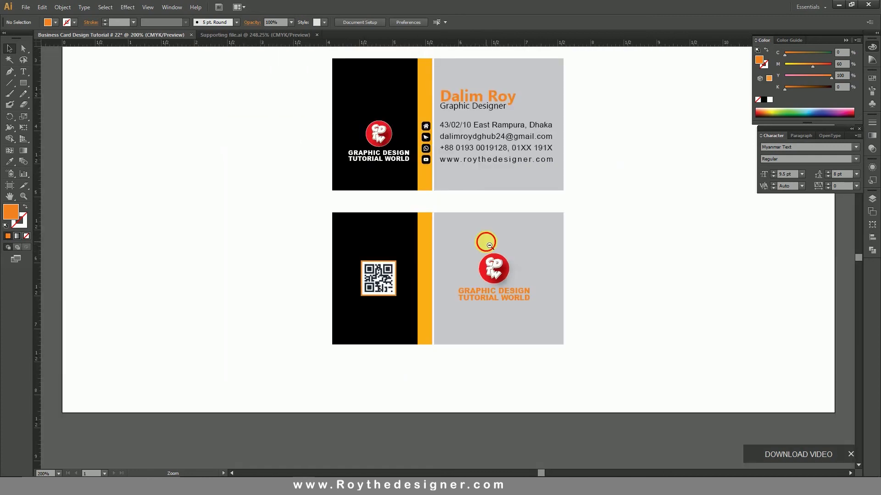
{"action": "left_click_drag", "start_coordinate": [314, 103], "coordinate": [557, 358]}
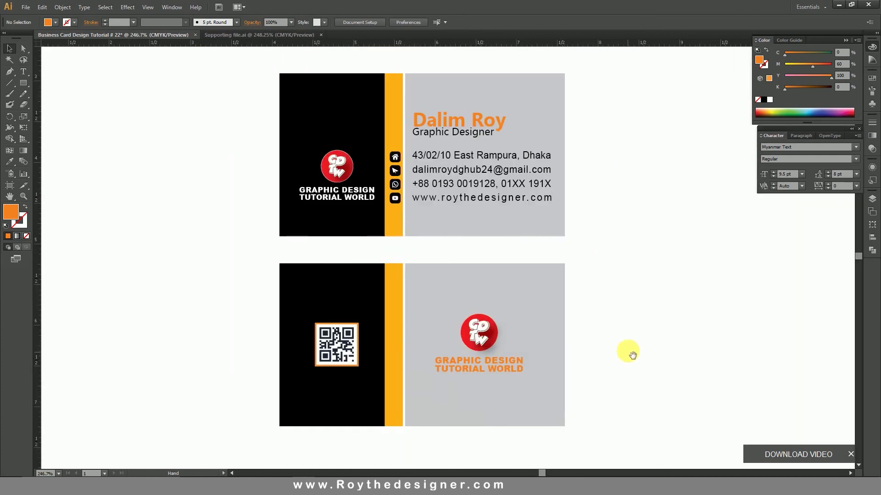
{"action": "left_click", "coordinate": [538, 335], "text": "alt"}
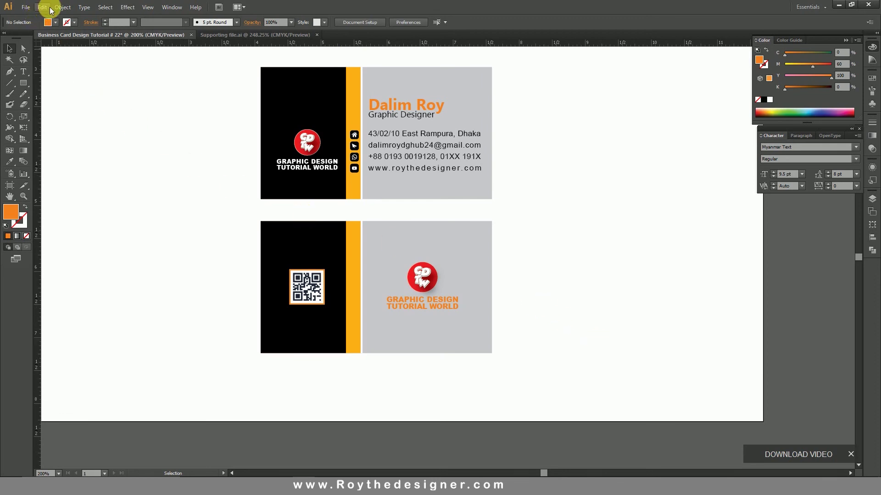
Show the guides over both cards once more, and hide them again.
{"action": "right_click", "coordinate": [163, 186]}
{"action": "left_click", "coordinate": [184, 258]}
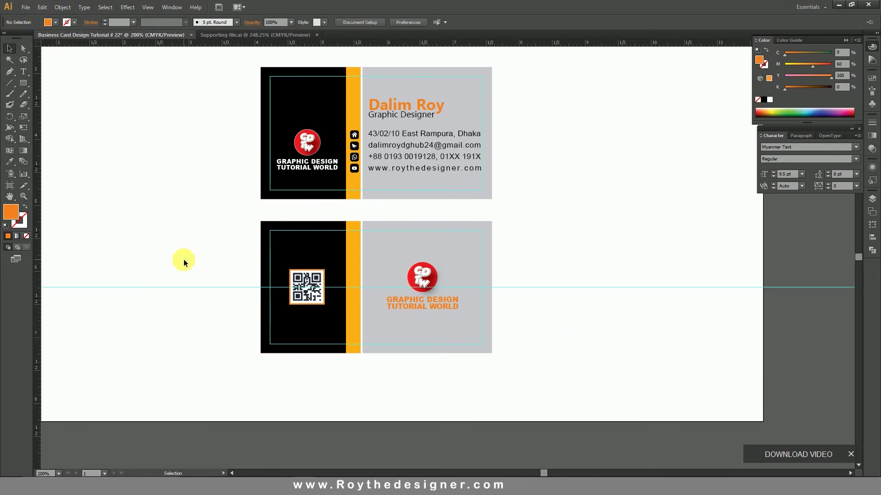
{"action": "right_click", "coordinate": [574, 216]}
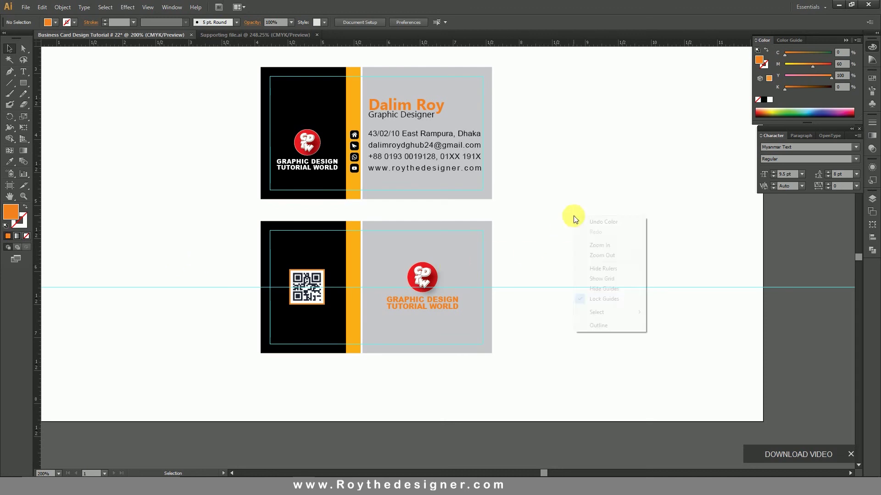
{"action": "left_click", "coordinate": [589, 291]}
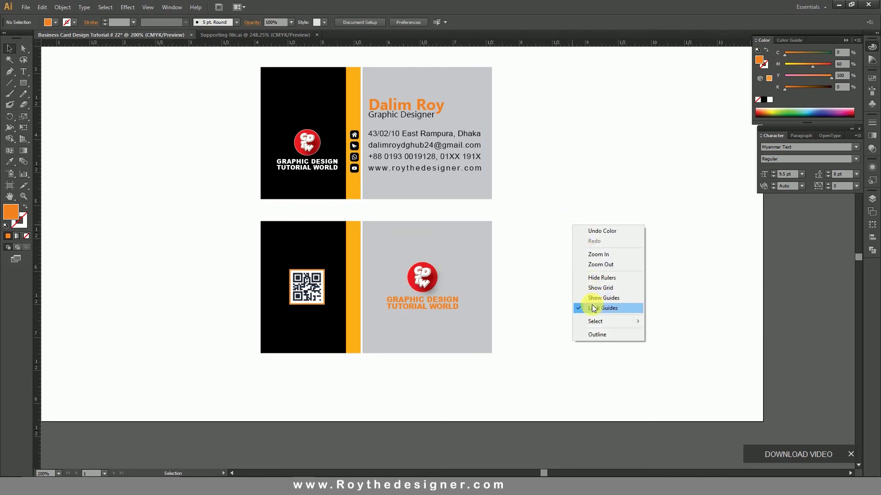
Delete the extra guide beside the lower card, unlocking the guides for this and locking them again.
{"action": "left_click", "coordinate": [595, 308]}
{"action": "left_click", "coordinate": [609, 287]}
{"action": "key", "text": "Delete"}
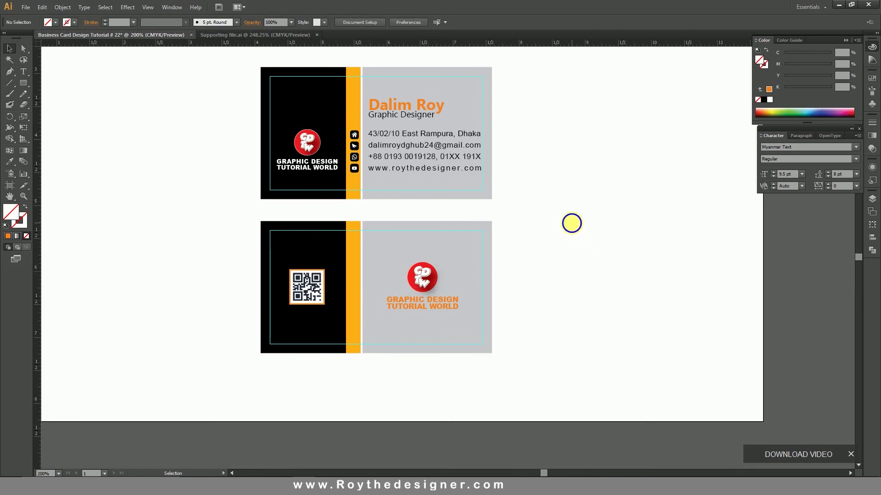
{"action": "right_click", "coordinate": [572, 222]}
{"action": "left_click", "coordinate": [597, 306]}
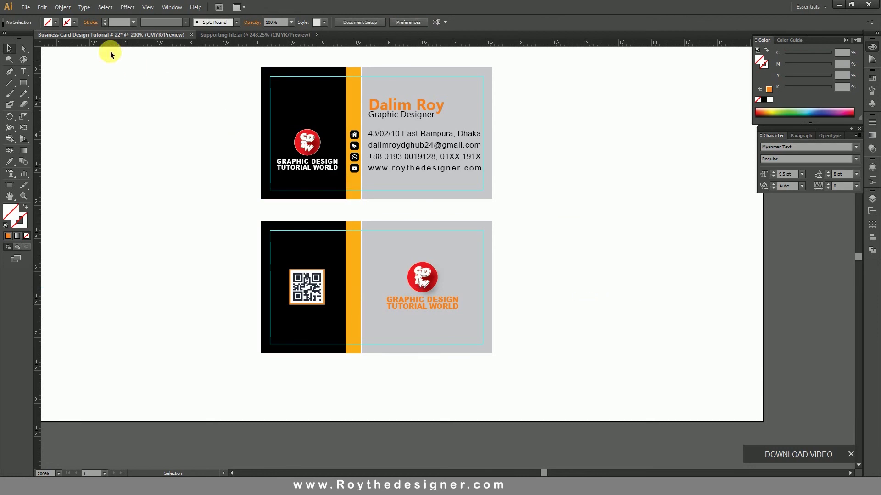
Save the document as Adobe Illustrator file "Business Card Design Tutorial # 22" inside a new folder of the same name.
{"action": "left_click", "coordinate": [26, 7]}
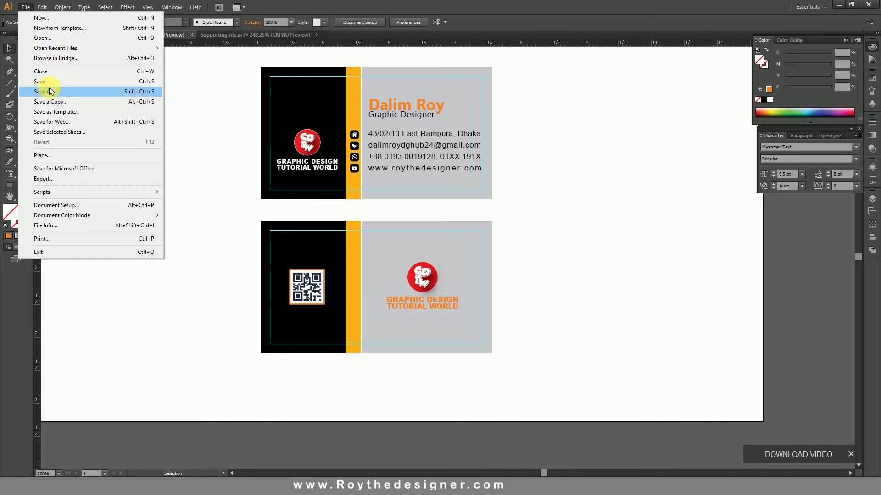
{"action": "left_click", "coordinate": [48, 91]}
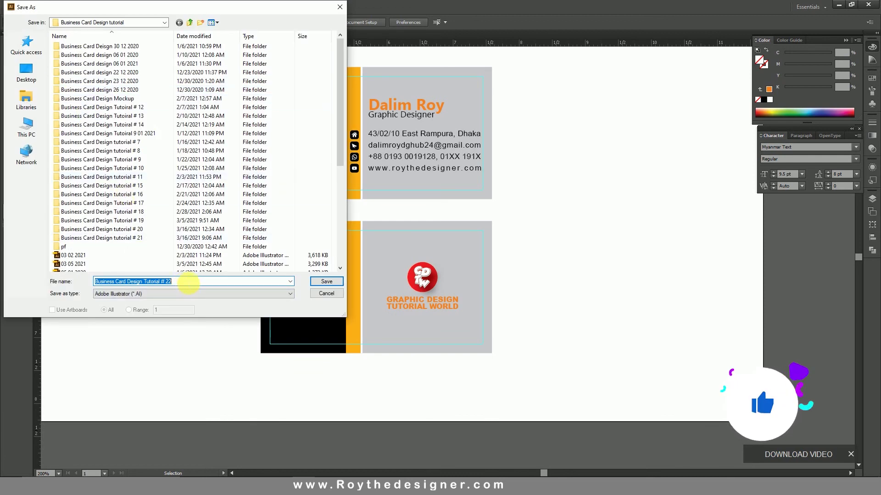
{"action": "left_click", "coordinate": [201, 23]}
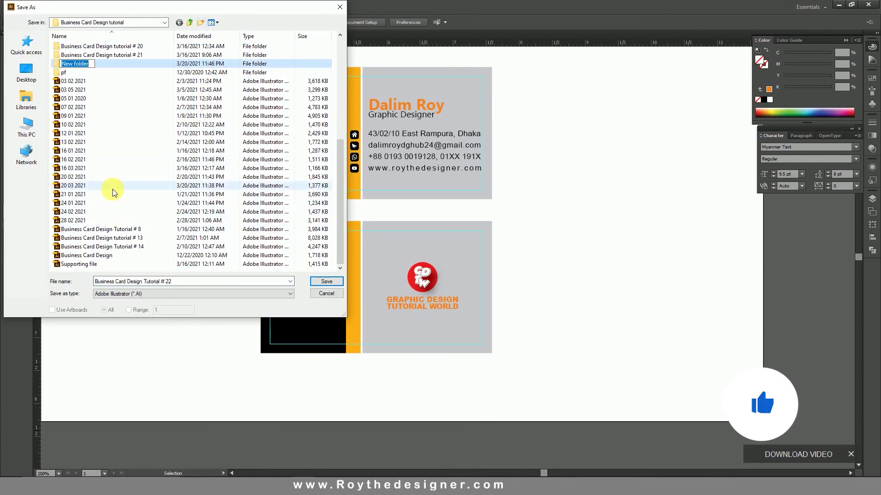
{"action": "type", "text": "Business Card Design Tutorial # 22"}
{"action": "key", "text": "Return"}
{"action": "double_click", "coordinate": [161, 62]}
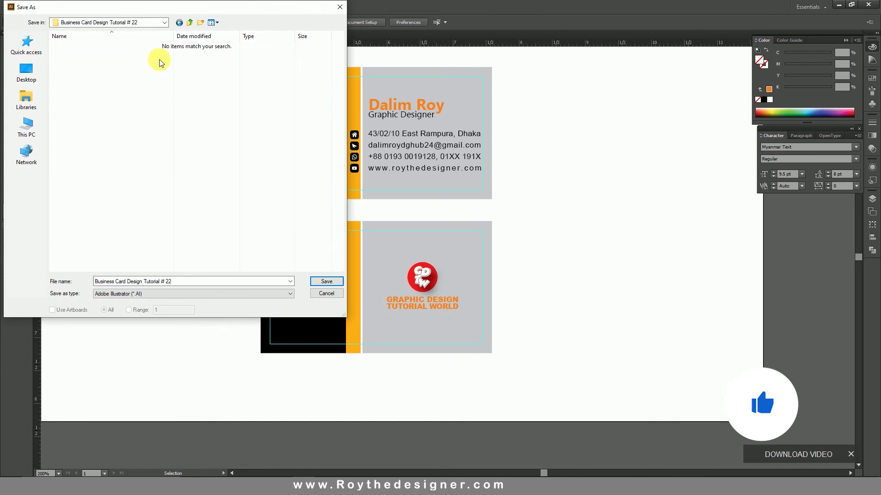
{"action": "left_click", "coordinate": [327, 283]}
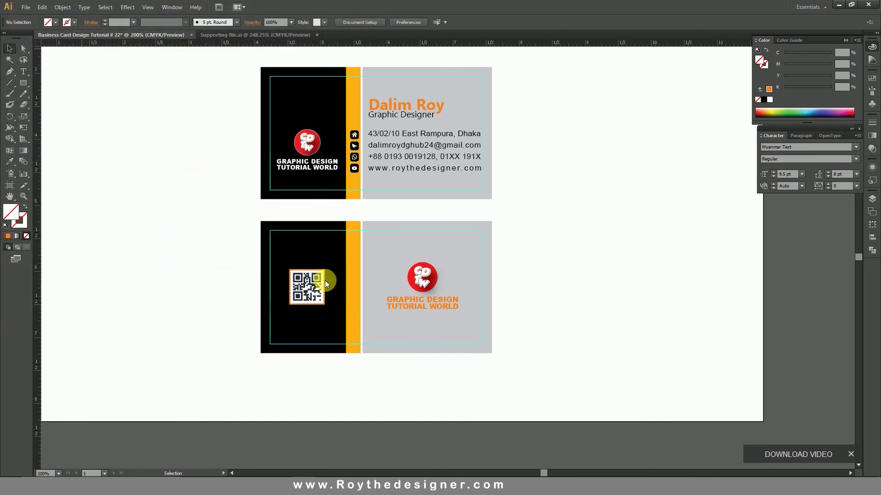
{"action": "left_click", "coordinate": [476, 373]}
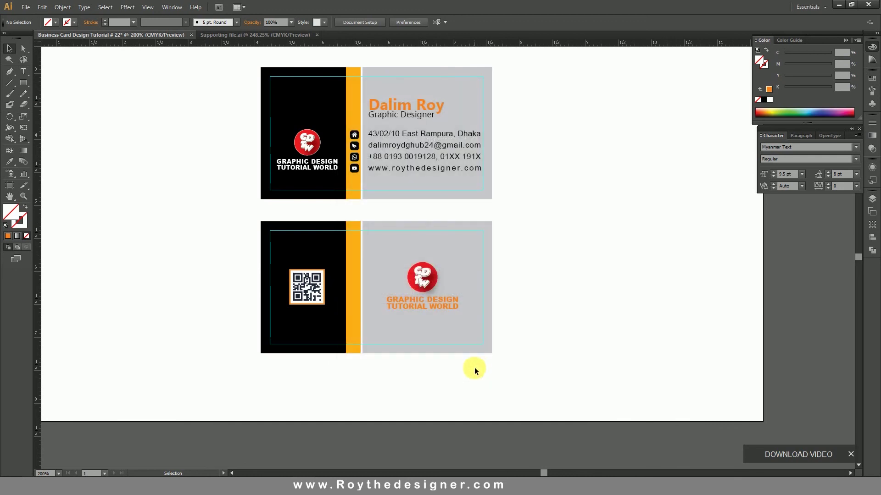